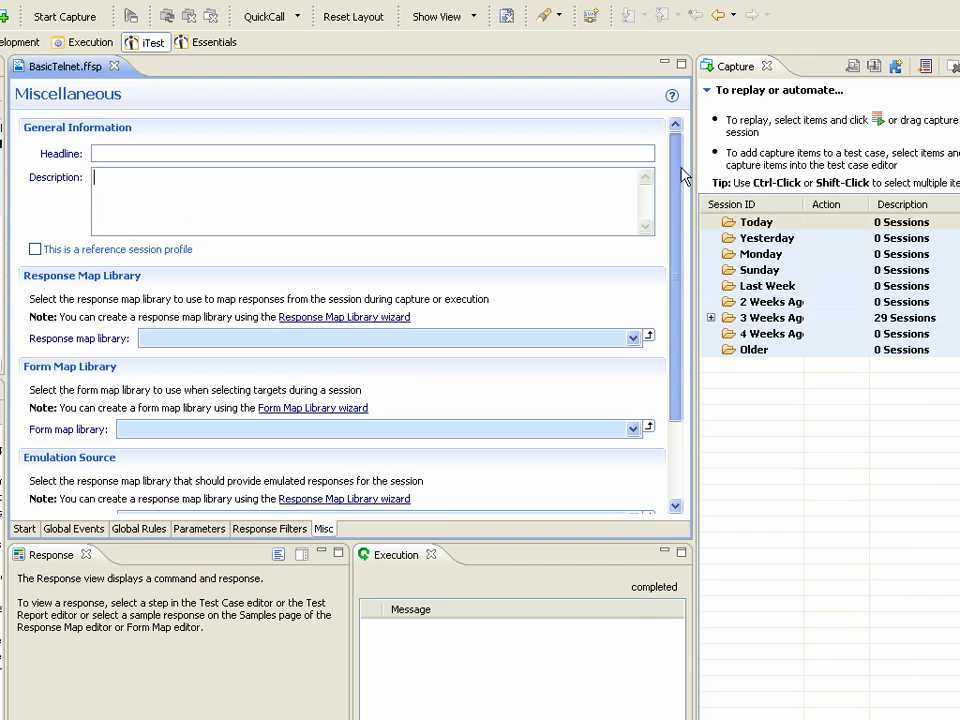
Review the Misc tab's QuickCall library path, quickcall_library.fftc, and its login initialization QuickCall.
scroll(686, 173, down, 2)
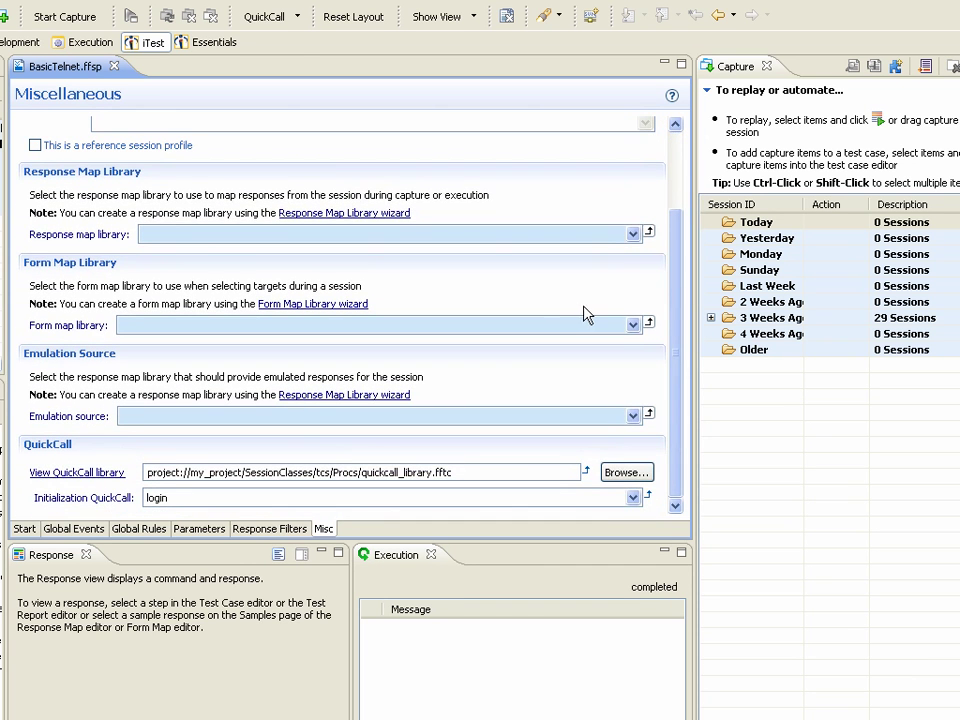
click(454, 466)
drag(474, 472, 127, 473)
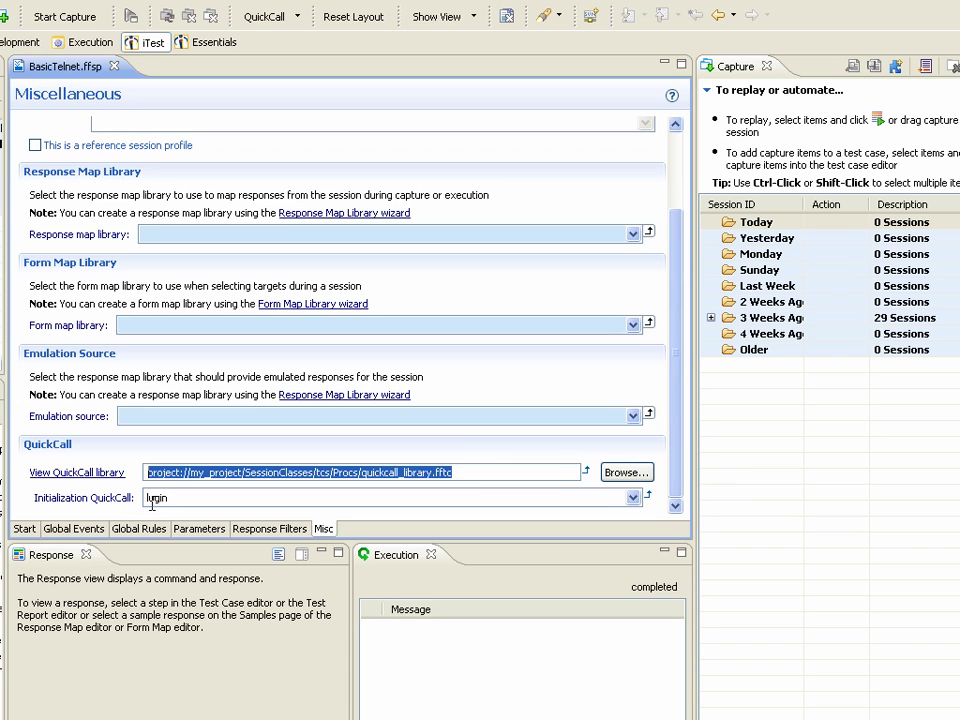
Start the s9 Telnet session from the BasicTelnet profile and check the s9.2 login response.
click(22, 530)
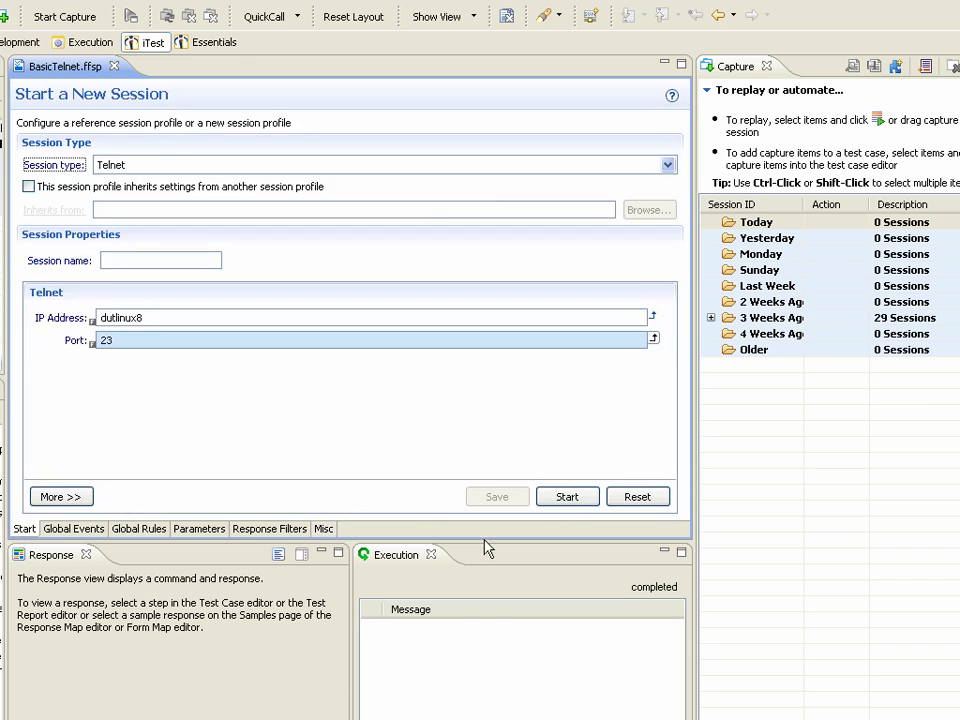
click(566, 497)
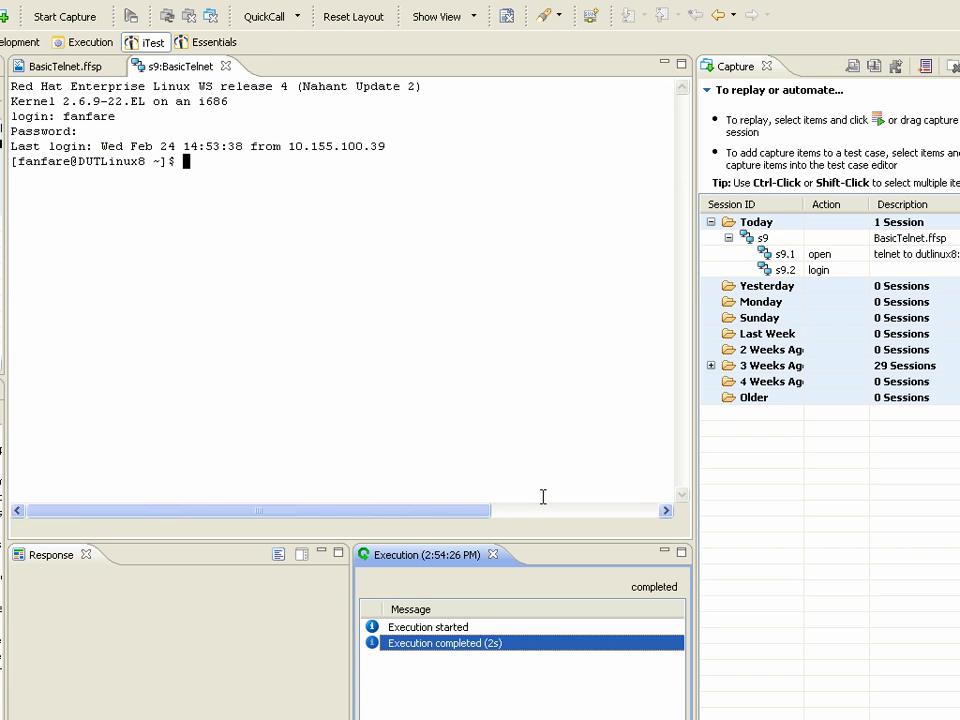
click(732, 270)
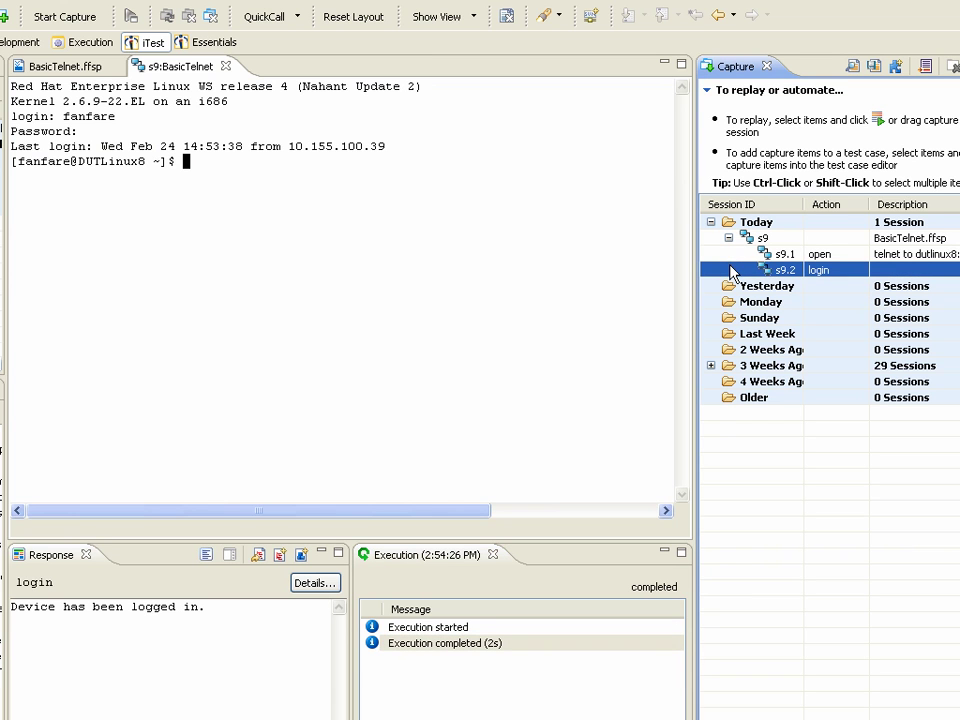
drag(231, 609, 8, 606)
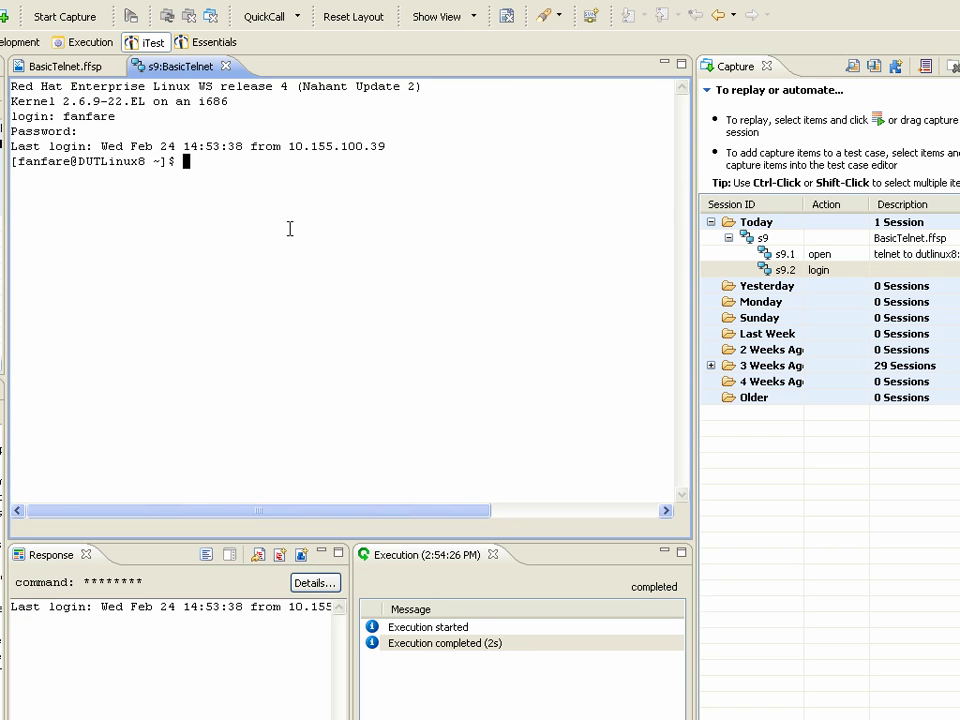
Run ls and then ls | grep foo in the Telnet terminal.
text(ls)
key(Return)
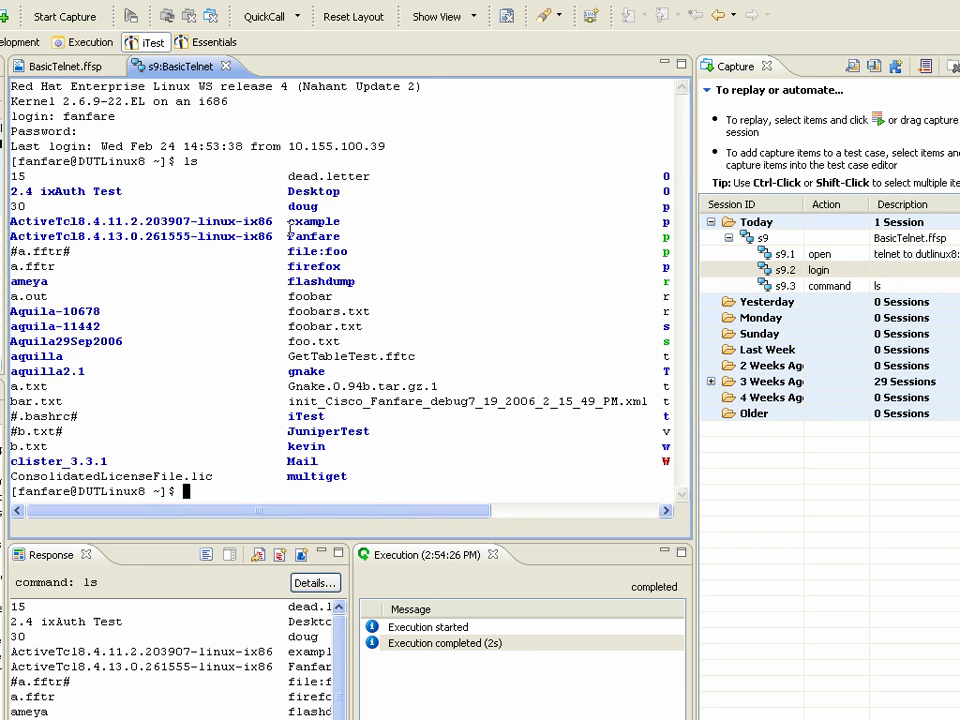
text(ls | grep foo)
key(Return)
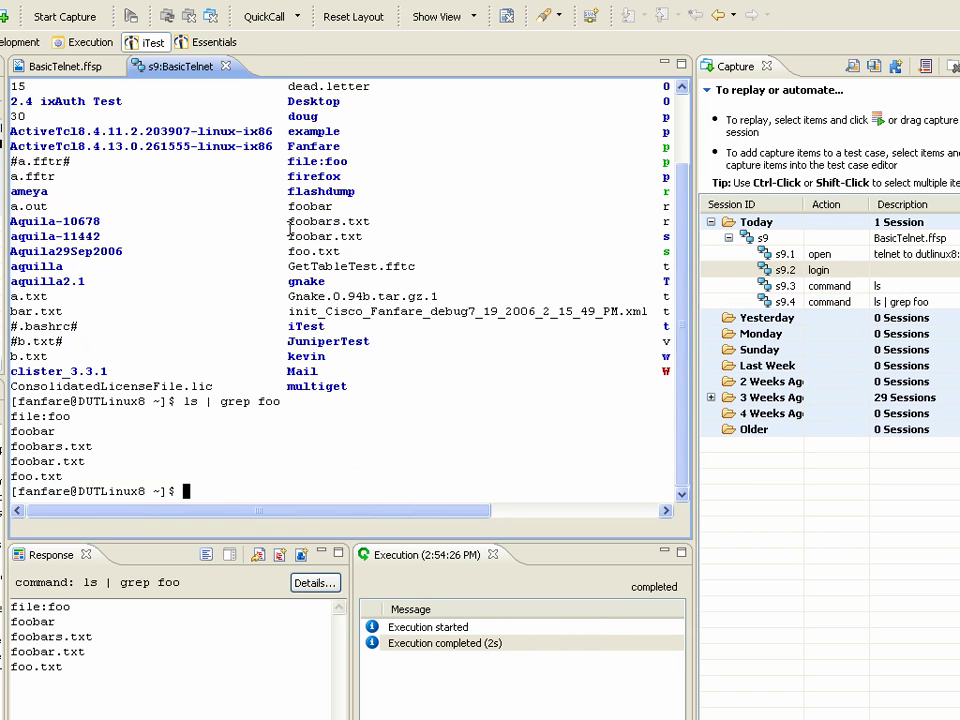
Run the duls QuickCall with command text -valueToLookFor a.txt.
click(294, 20)
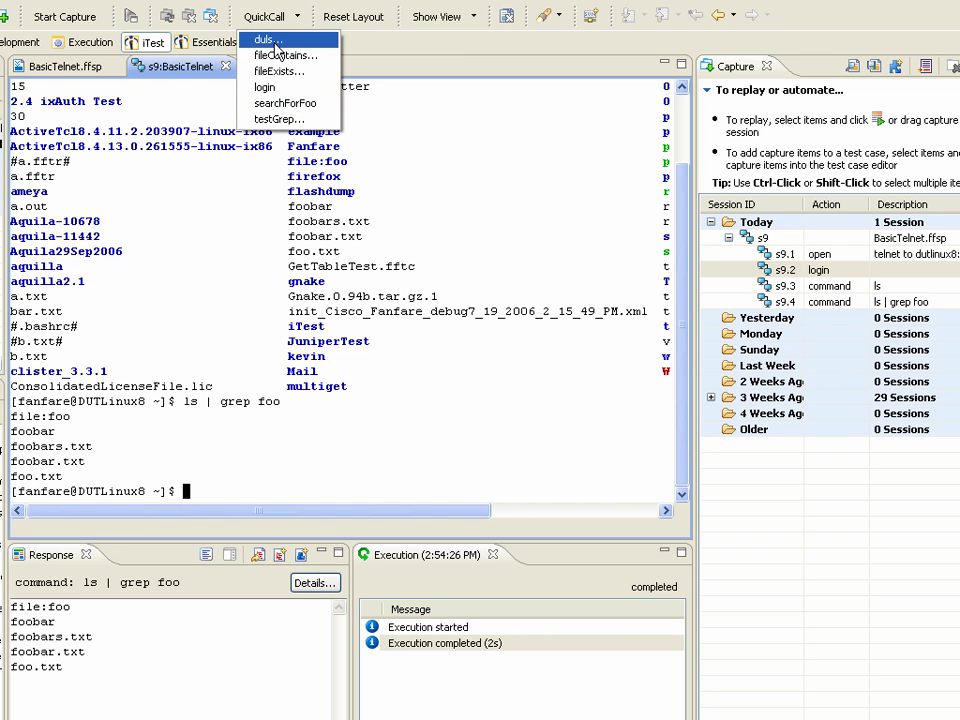
click(267, 18)
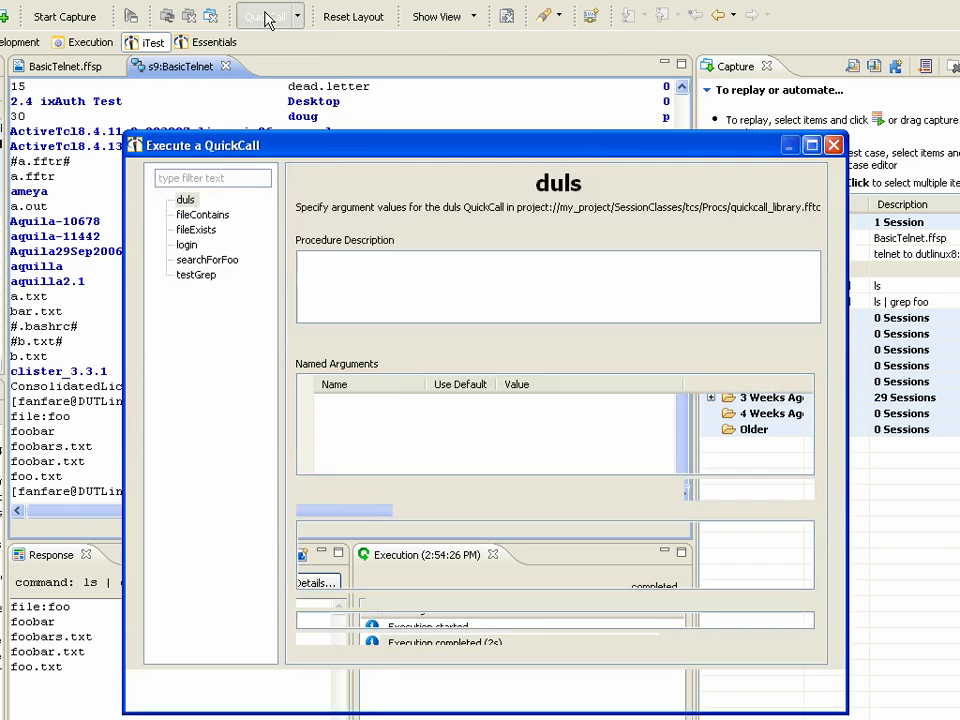
click(186, 200)
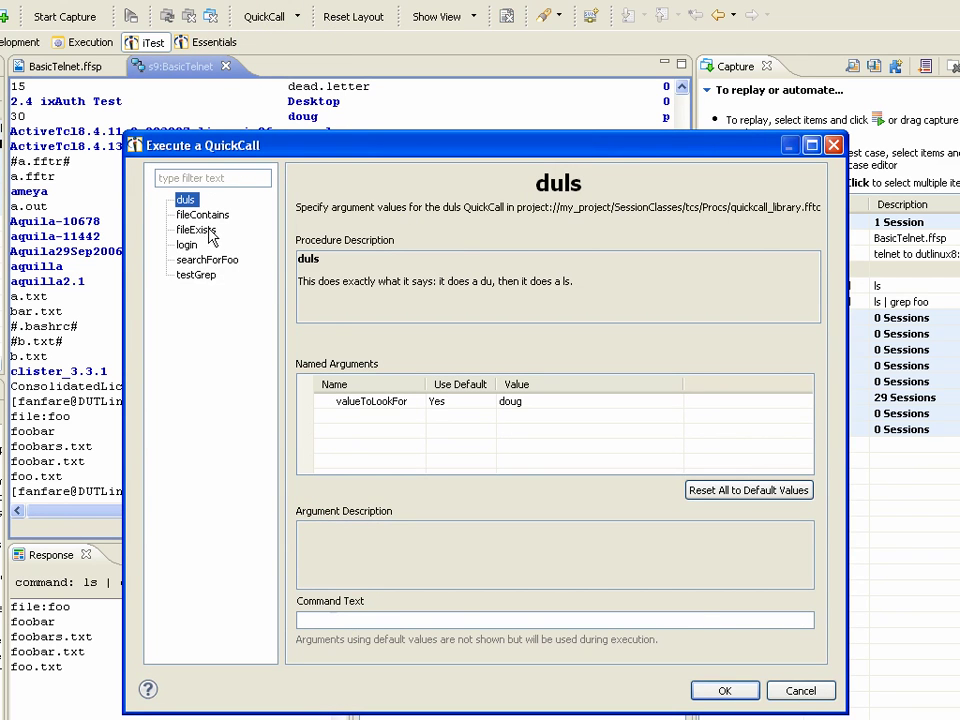
drag(574, 281, 287, 296)
click(426, 302)
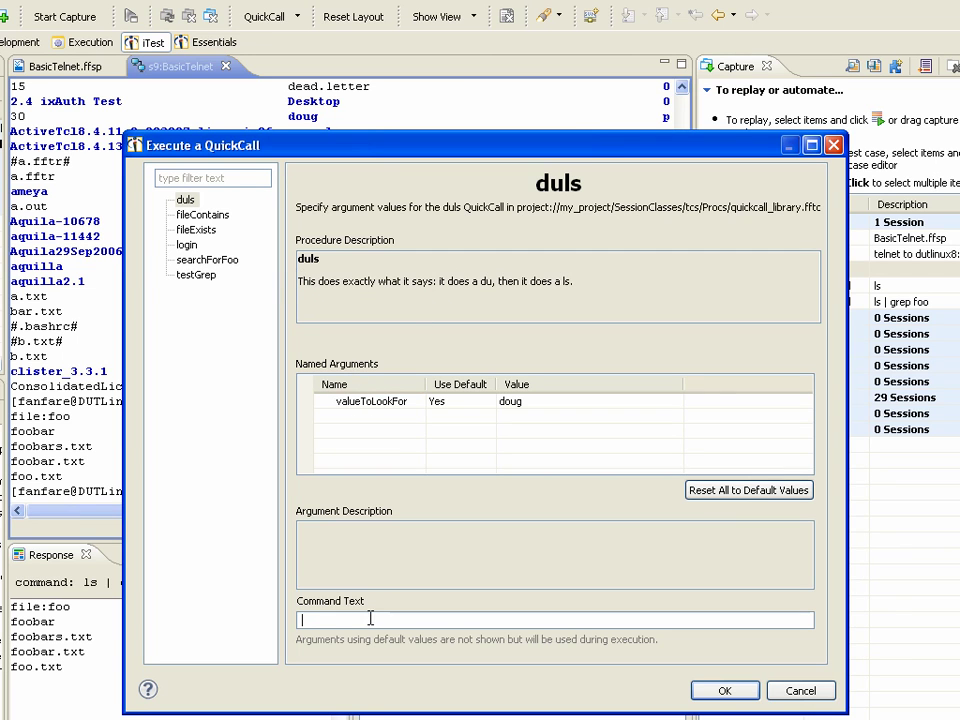
click(388, 402)
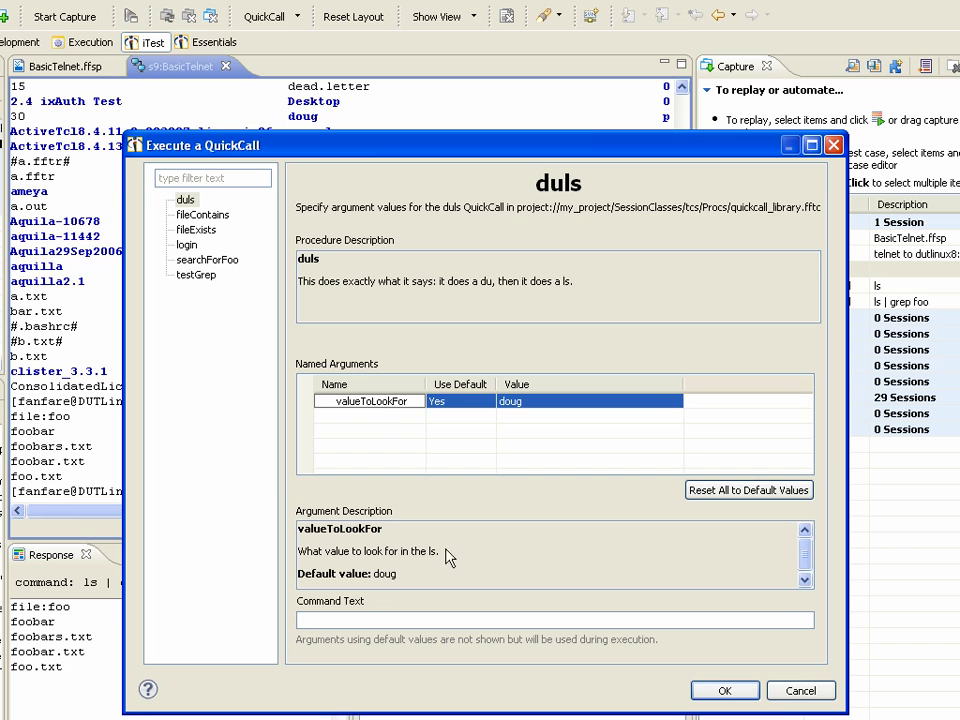
click(405, 621)
text(-)
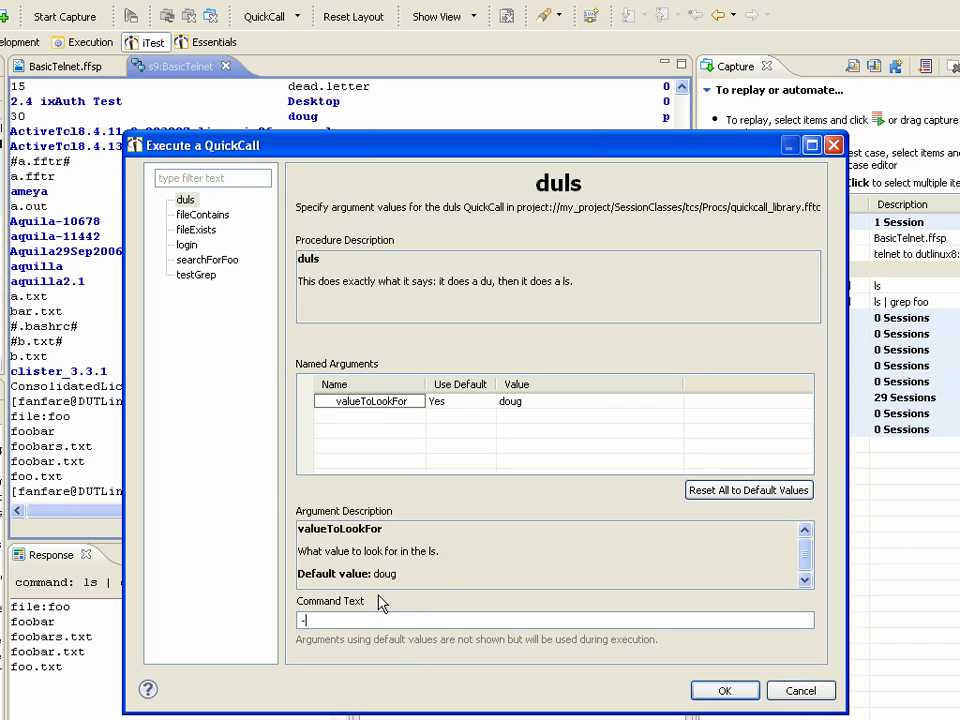
text(valueToLookF)
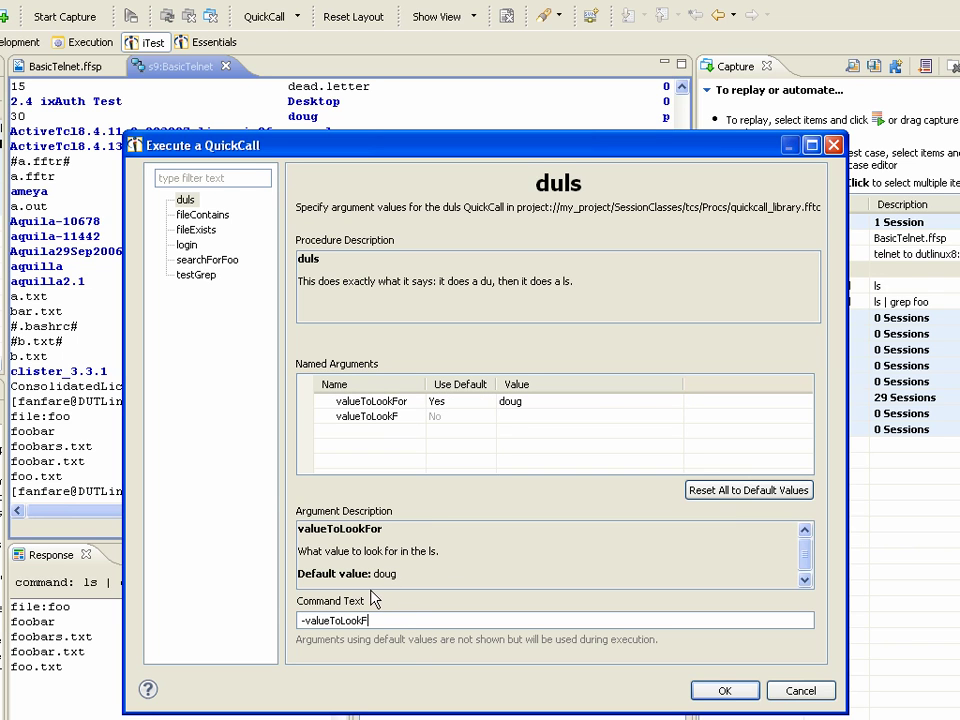
text(or a.txt)
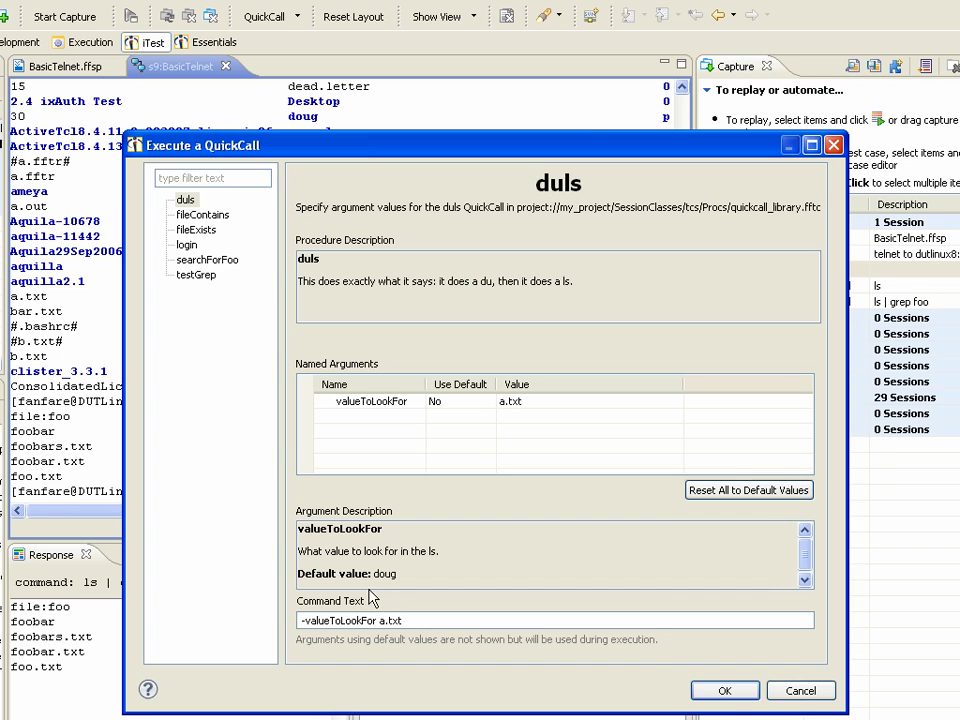
click(726, 691)
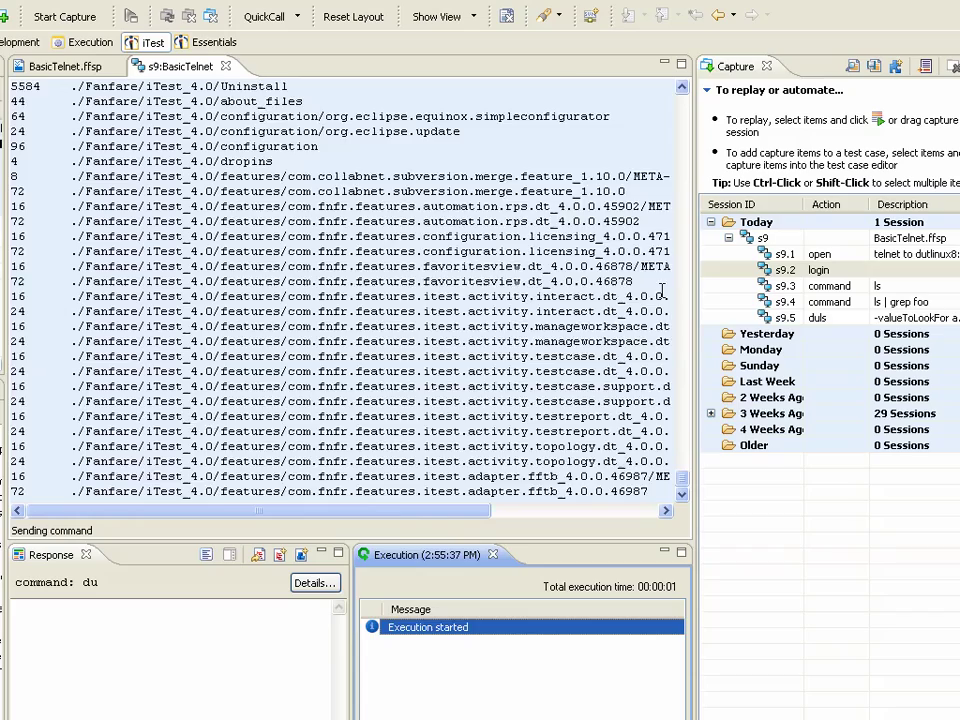
Inspect the s9.5 duls response and its passing 'Response contains a.txt' check.
click(805, 319)
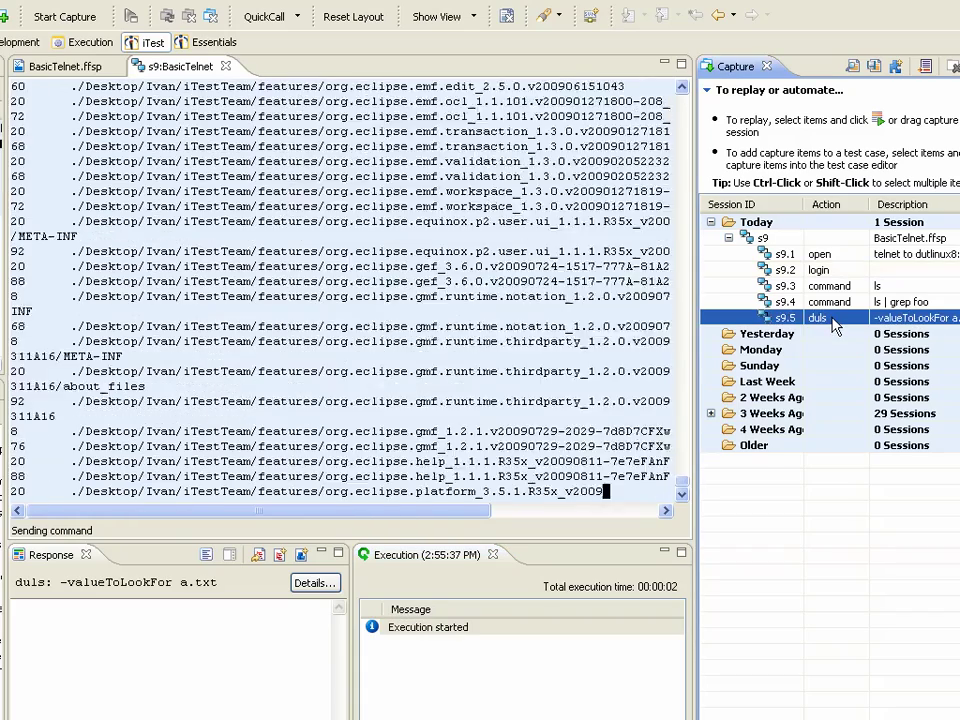
click(472, 629)
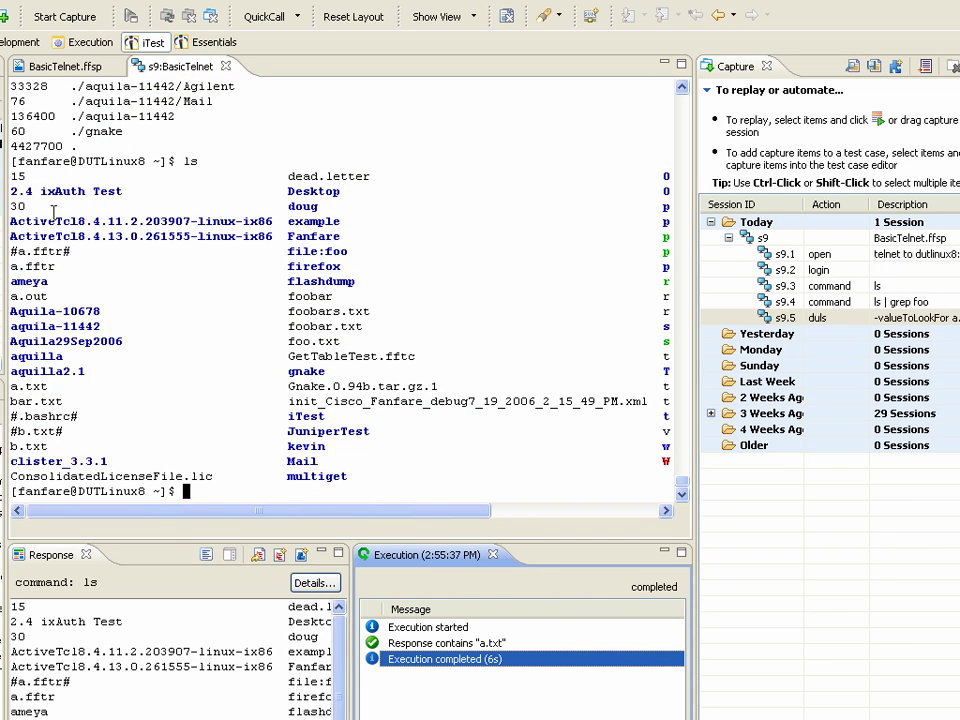
double_click(38, 385)
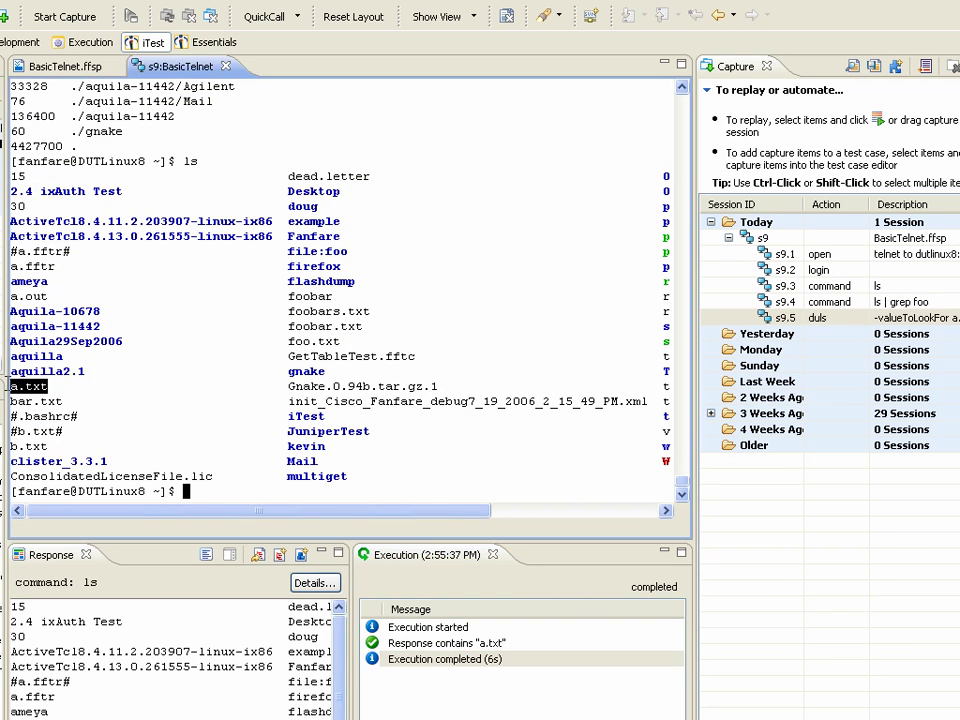
click(455, 645)
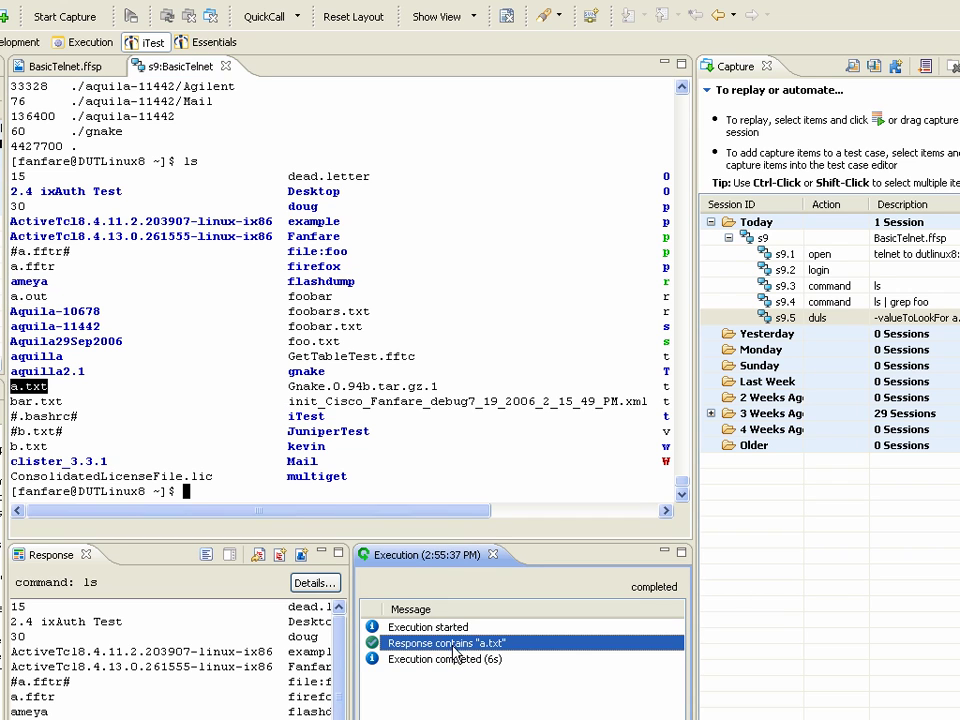
click(251, 487)
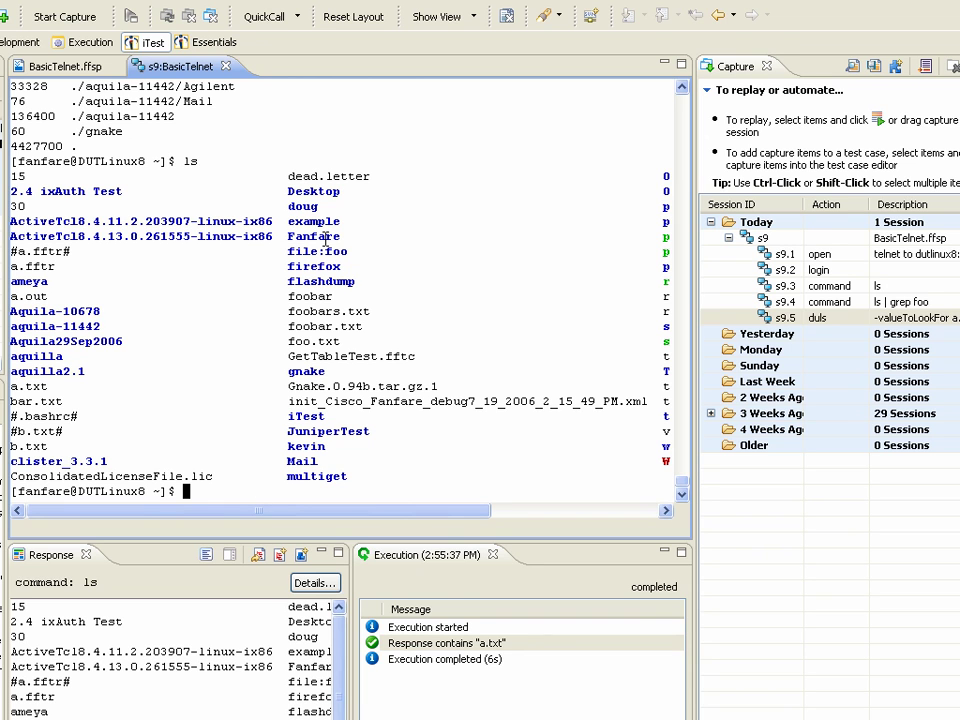
Run the testGrep QuickCall and review its file:foo grep output.
click(297, 16)
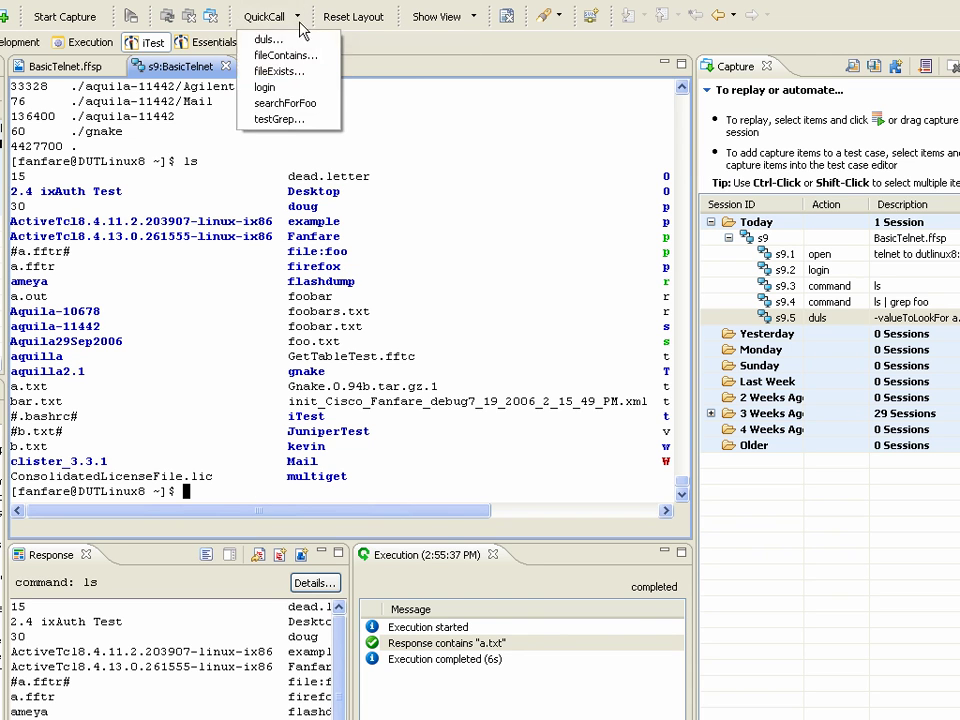
click(288, 119)
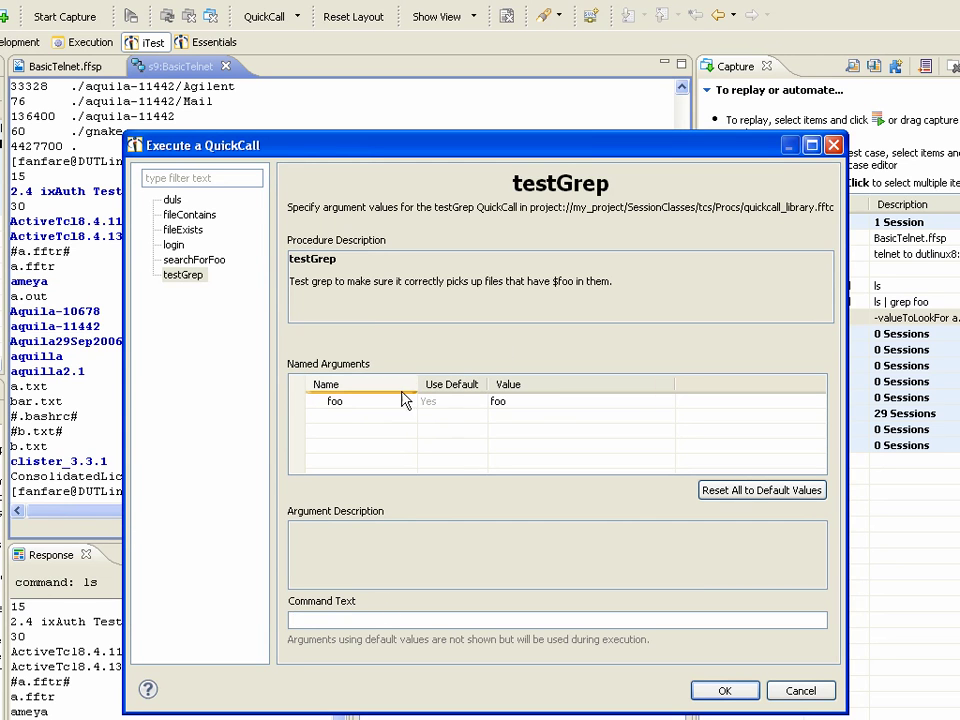
click(718, 691)
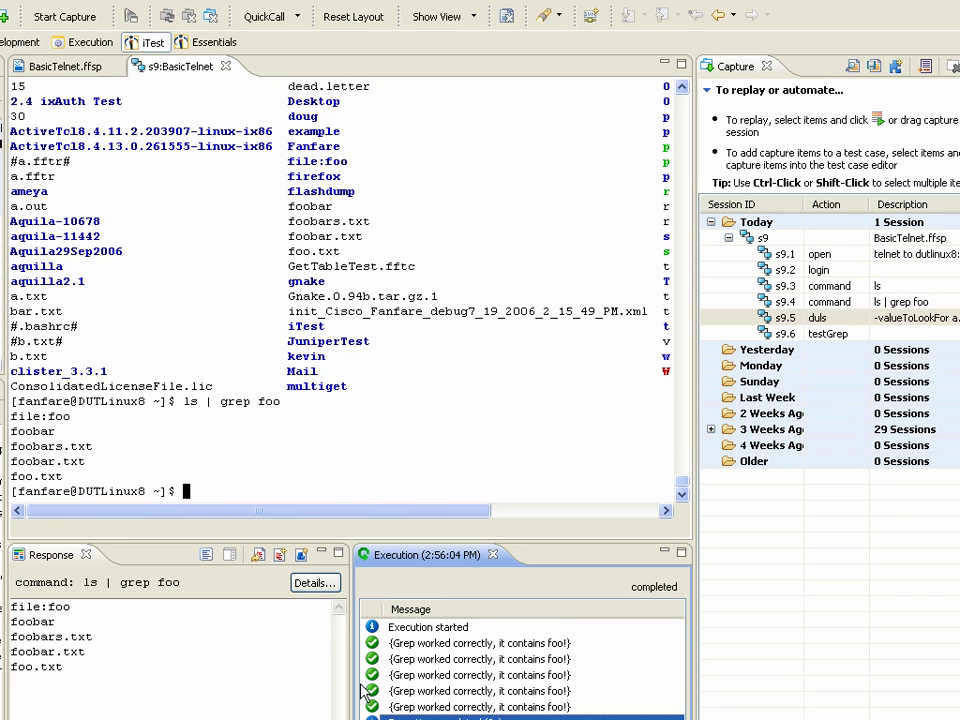
drag(55, 417, 5, 446)
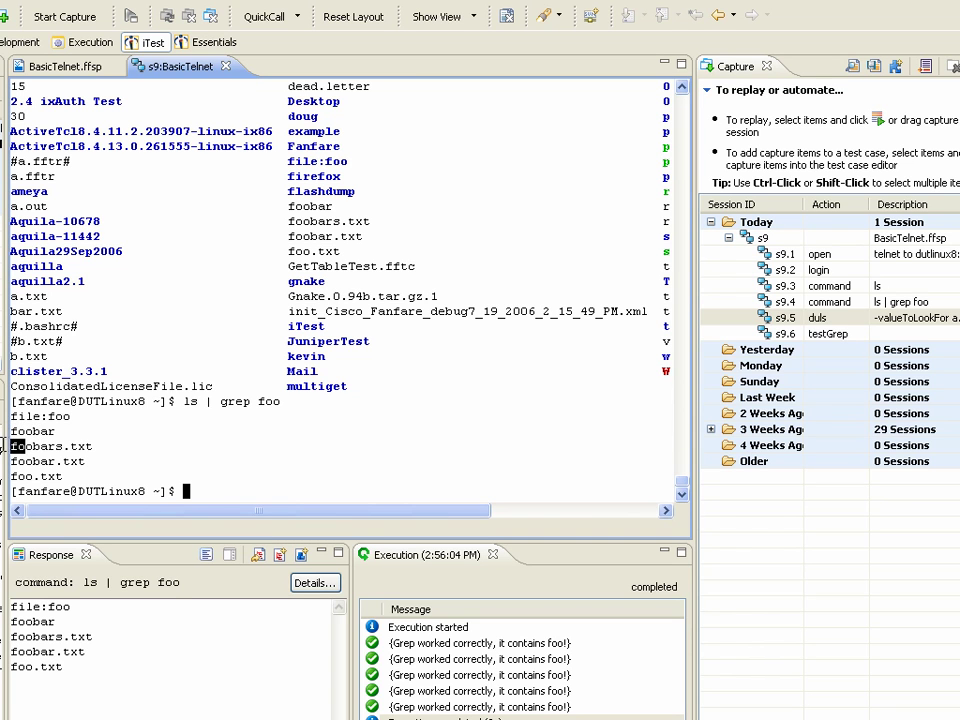
click(186, 438)
Close the Telnet session and add captured s9 to a new test case, new_testcase3.fftc.
click(226, 66)
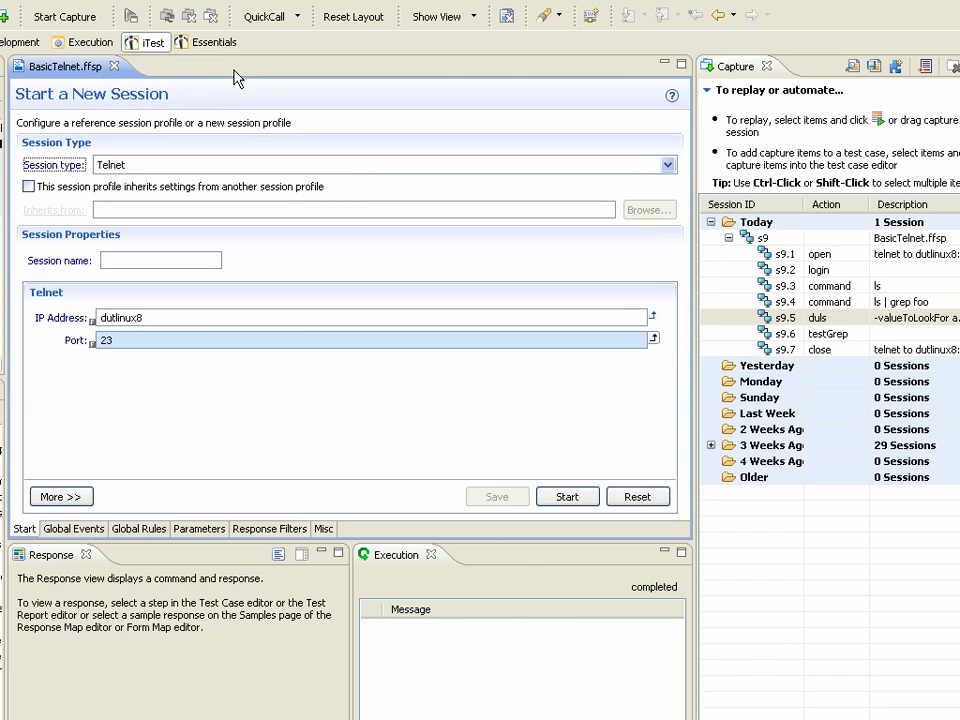
click(728, 238)
right_click(738, 242)
click(754, 338)
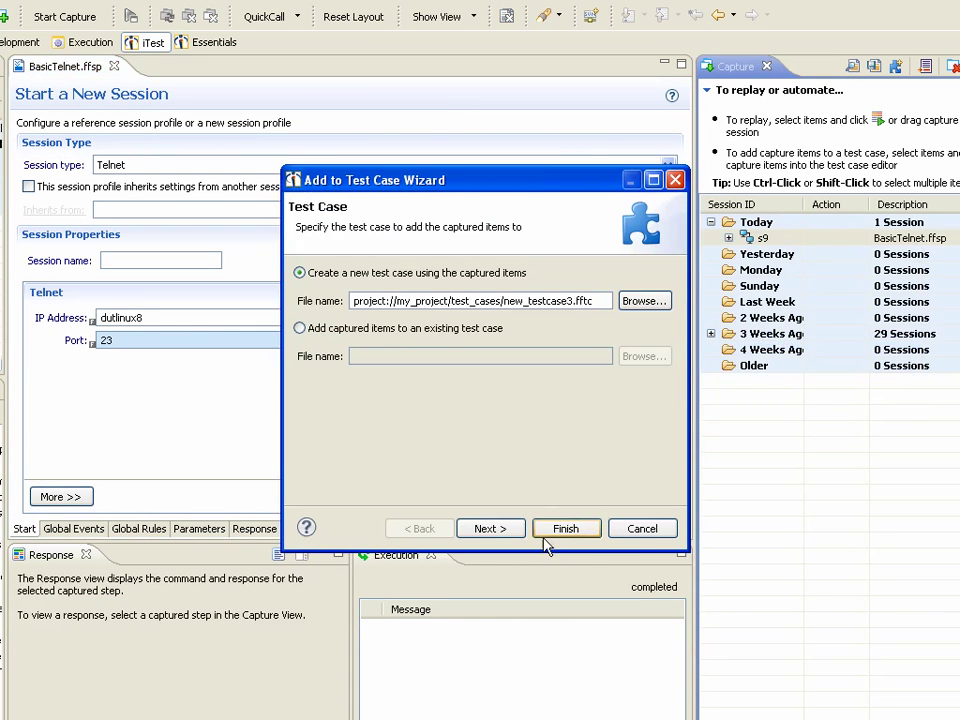
click(561, 532)
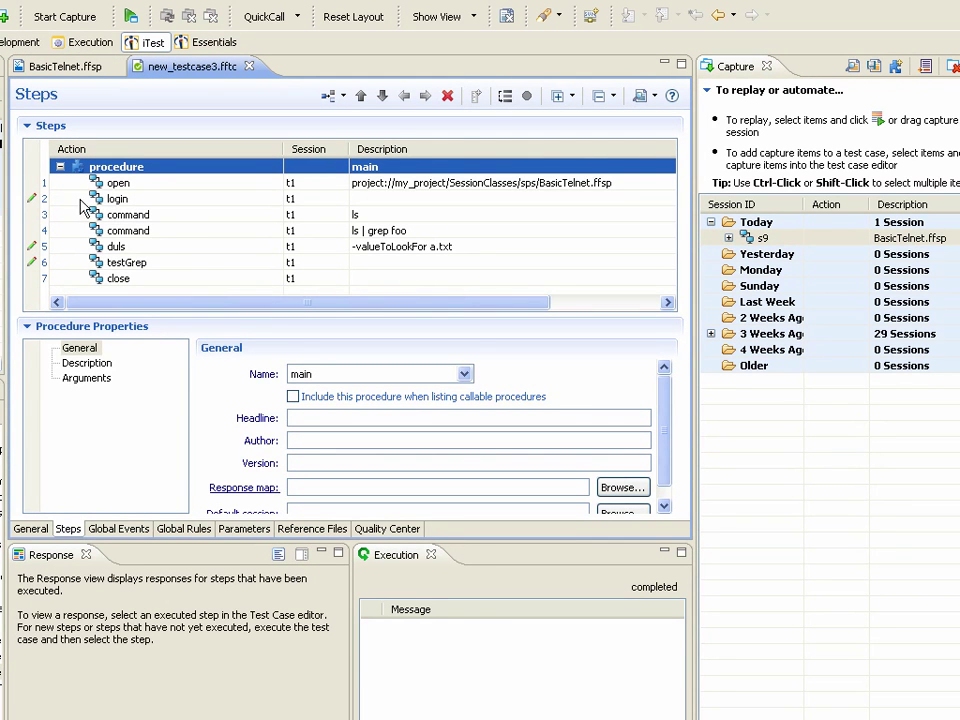
click(214, 199)
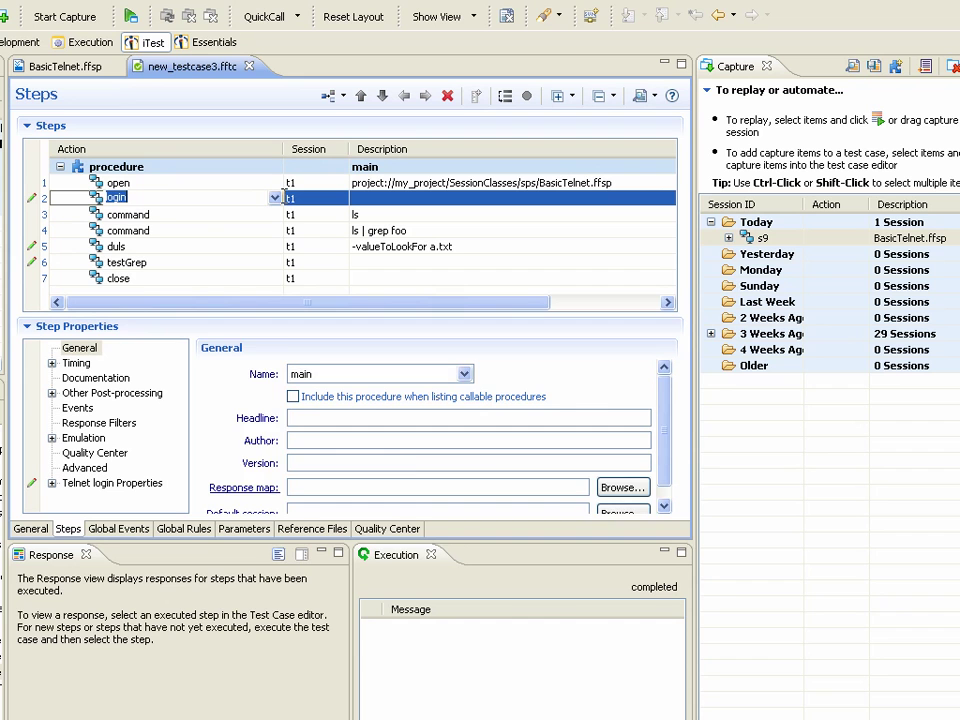
click(274, 198)
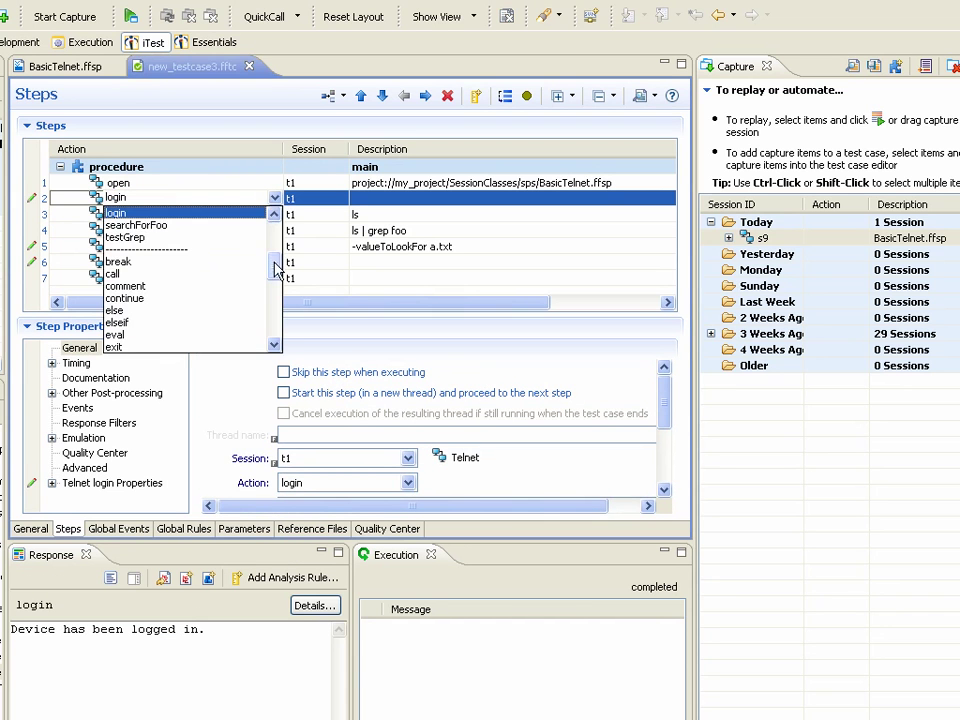
scroll(279, 260, up, 1)
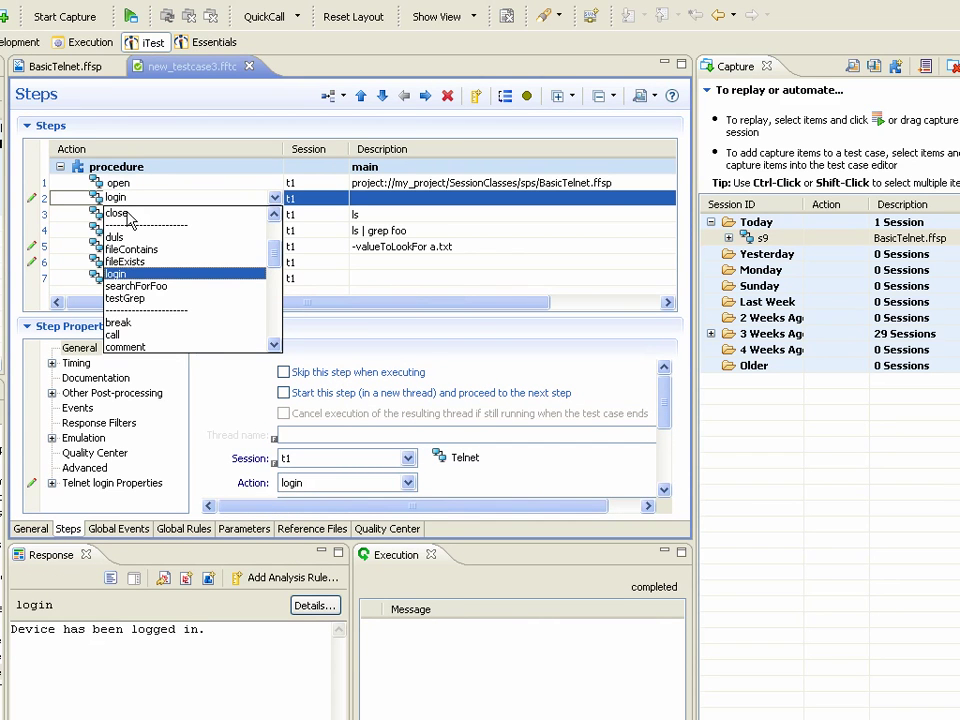
click(137, 200)
click(128, 230)
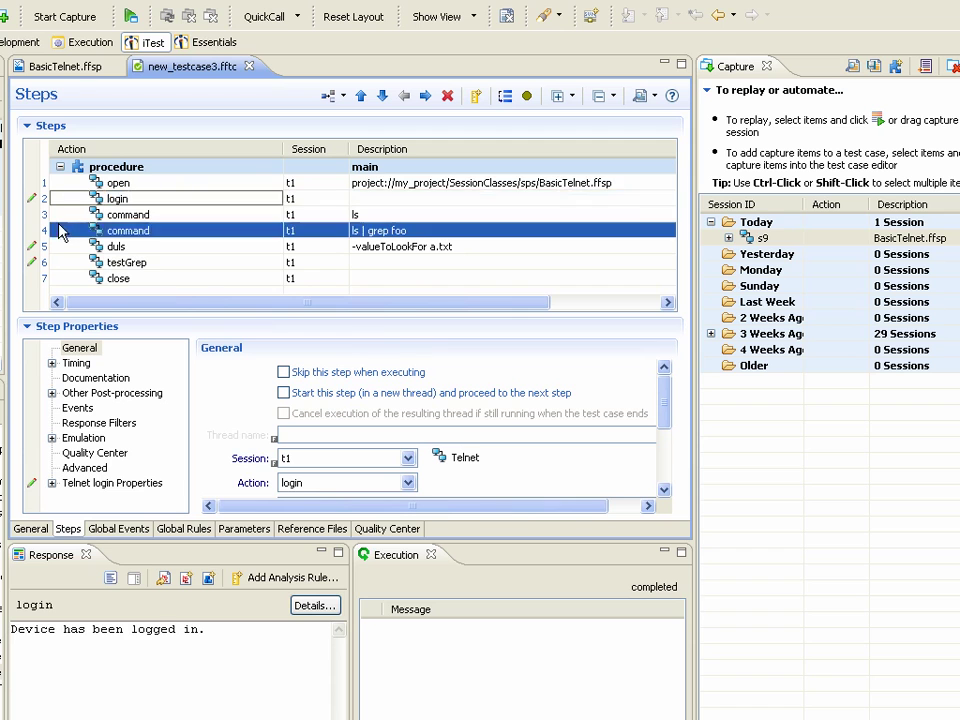
Set step 5's action to the duls QuickCall.
click(116, 248)
text(d)
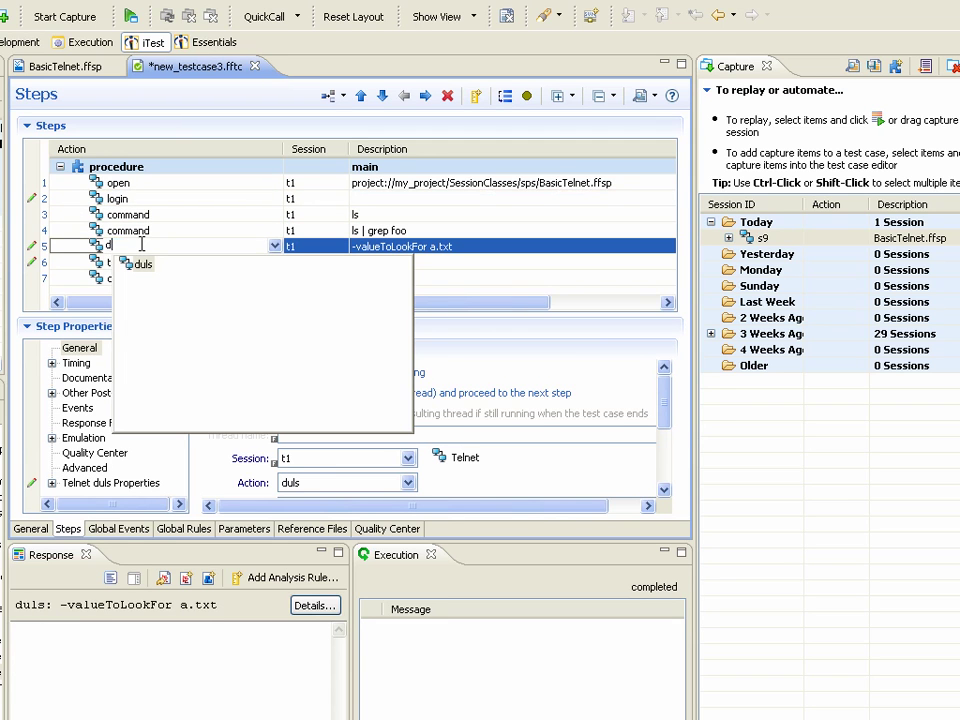
text(u)
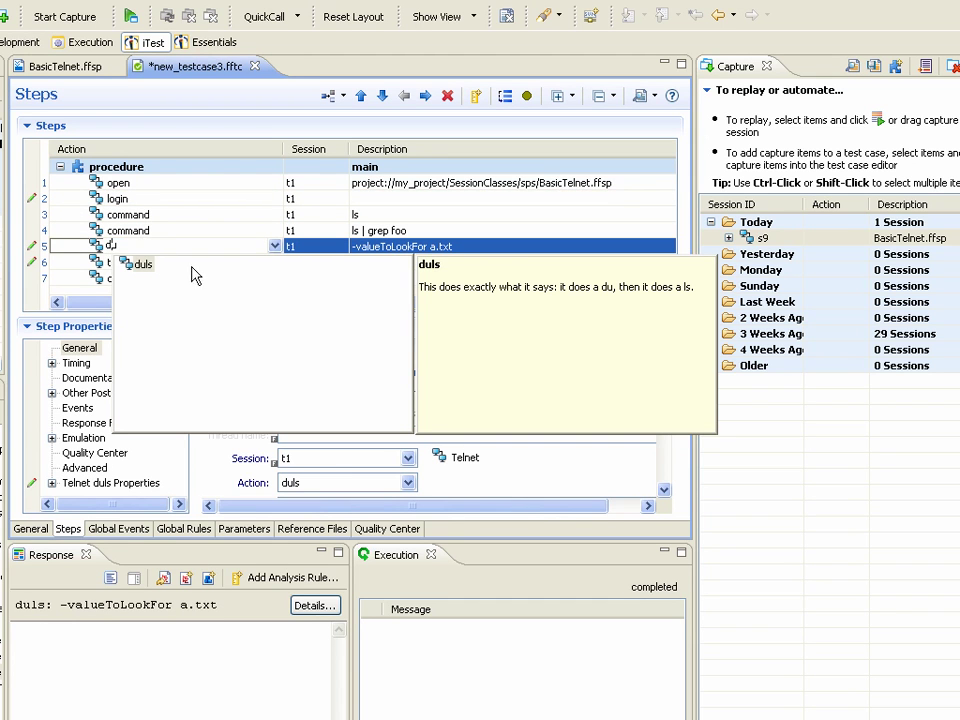
double_click(140, 264)
key(ctrl+a)
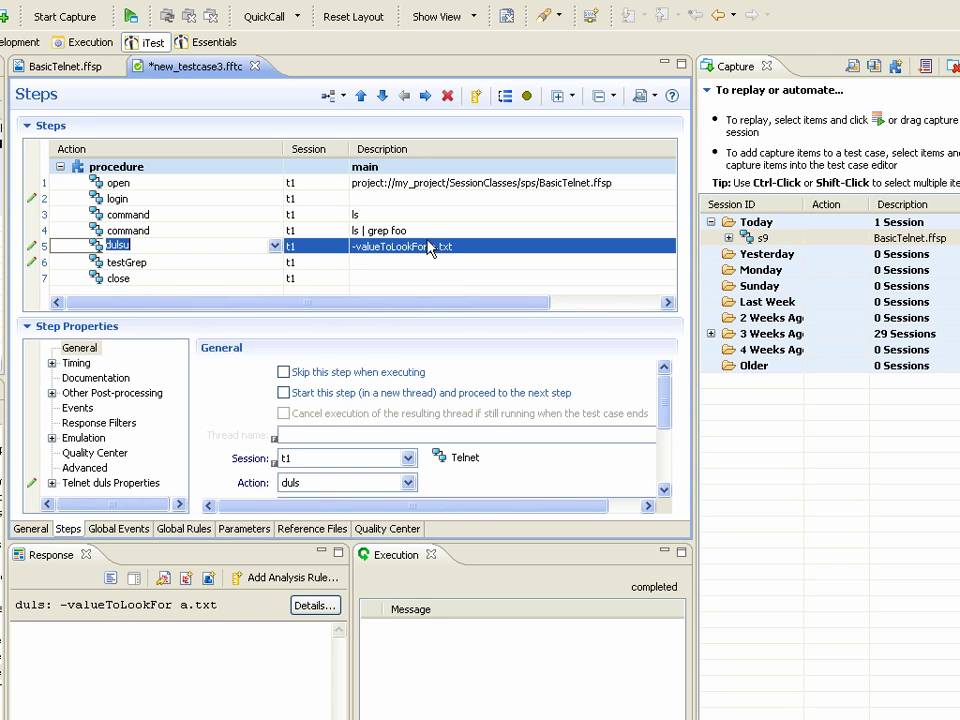
text(duls)
Give step 5 the argument -valueToLookFor a.txt and save the test case.
click(482, 248)
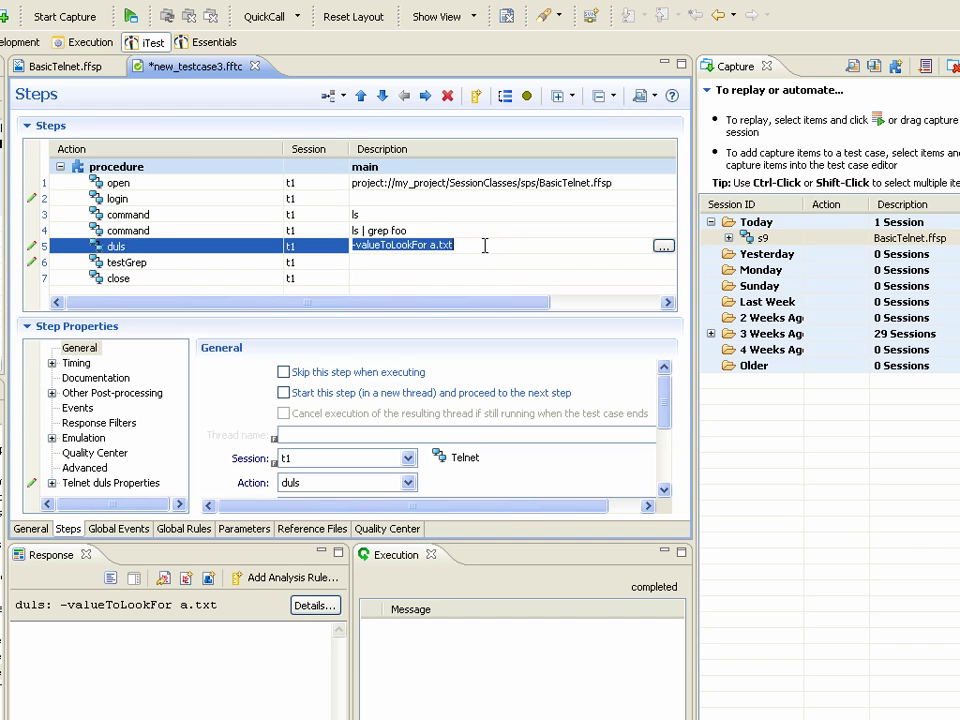
text(-valueToL)
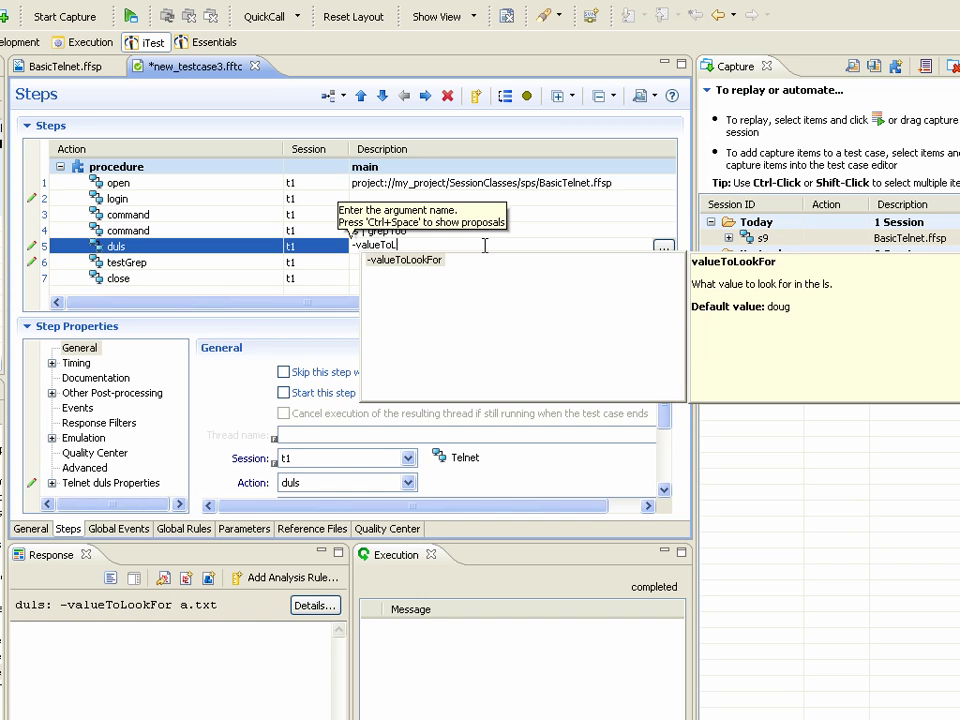
text(ookFor a.txt)
key(Return)
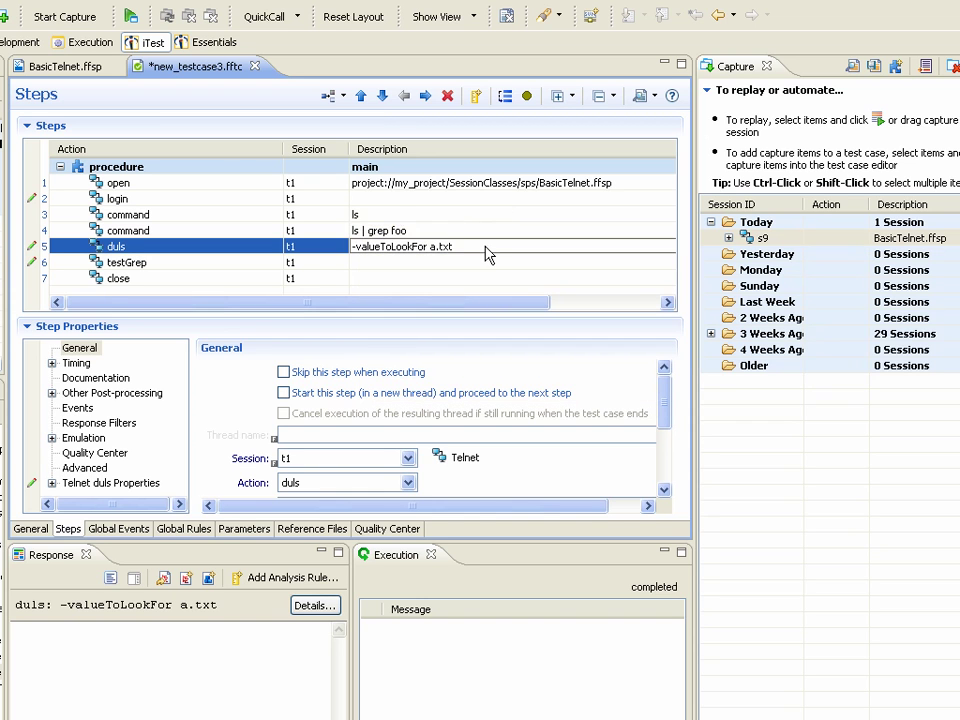
key(ctrl+s)
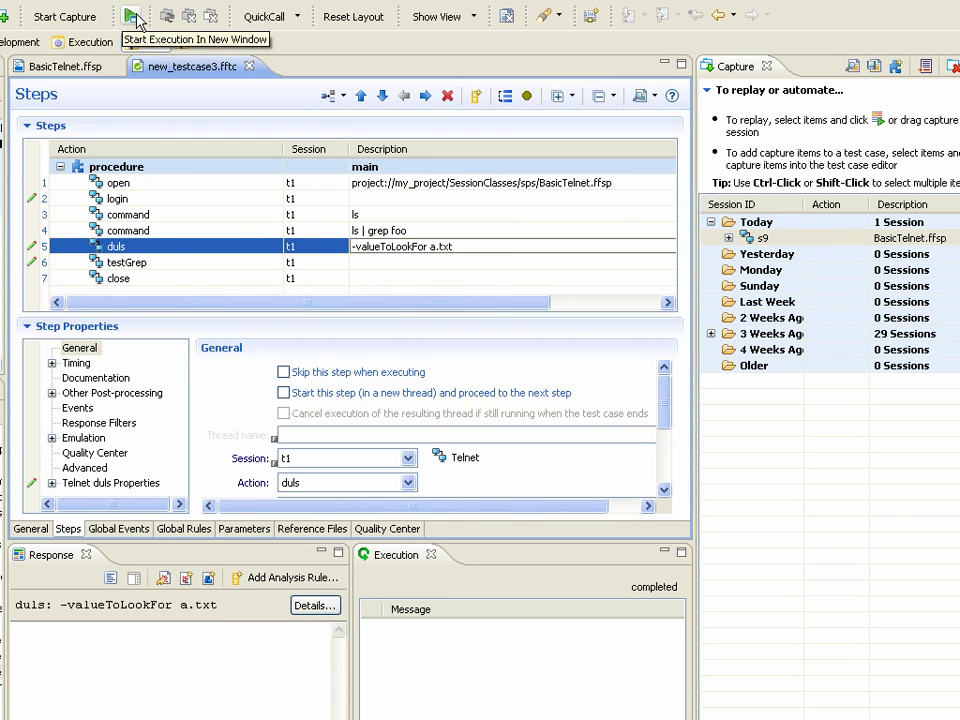
Run new_testcase3 and view its Pass Test Report: 7 pass, duration 00:00:14.
click(131, 17)
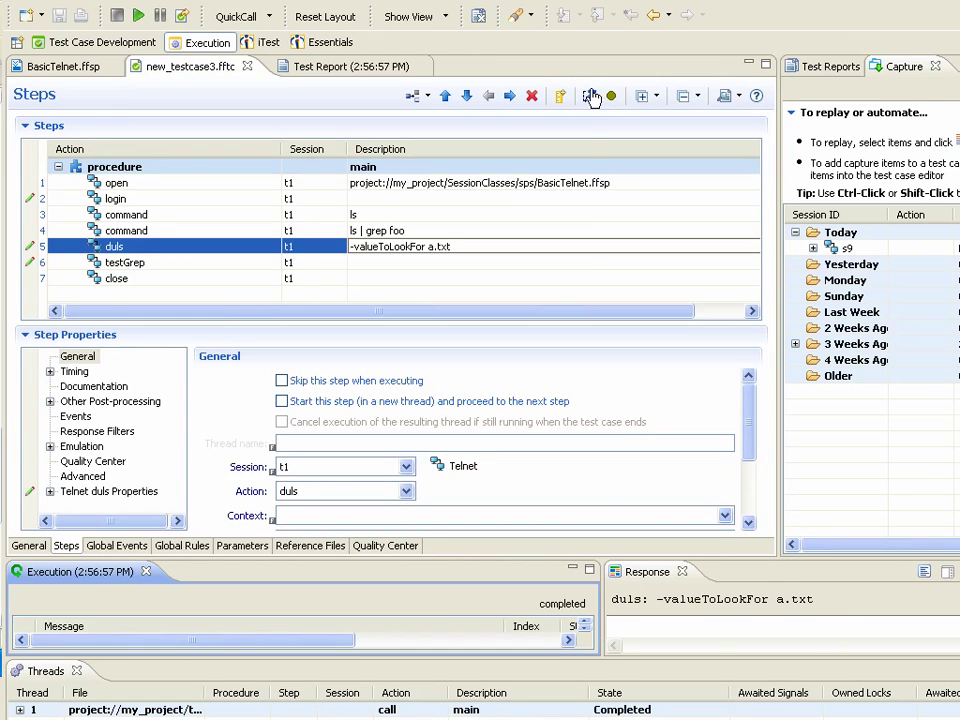
click(567, 97)
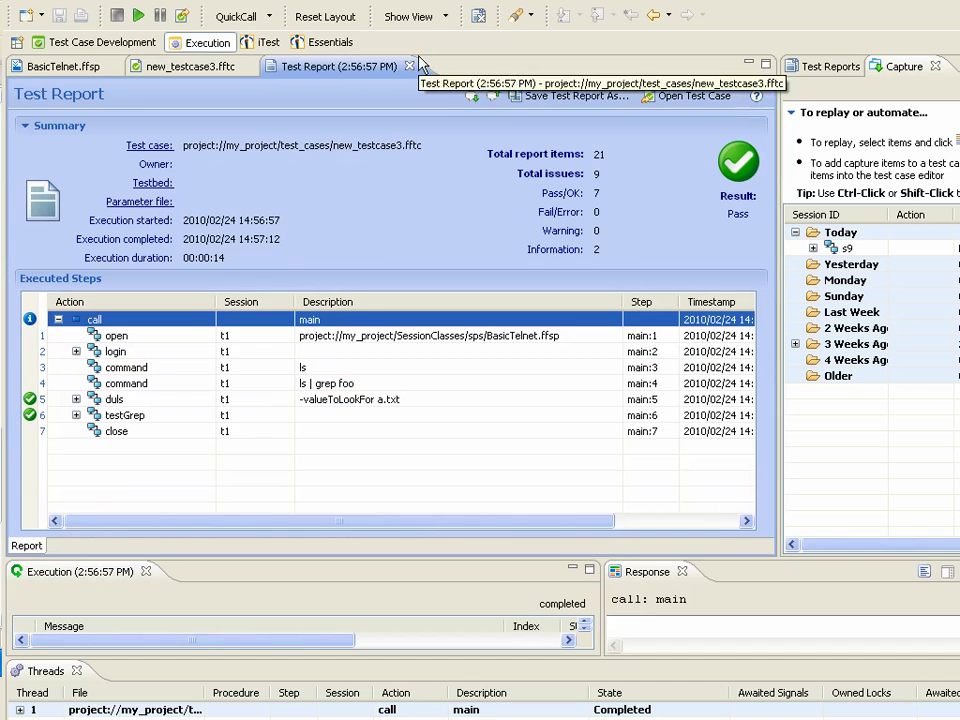
Expand the duls, ls command and testGrep steps and inspect du command 5.1.
click(76, 399)
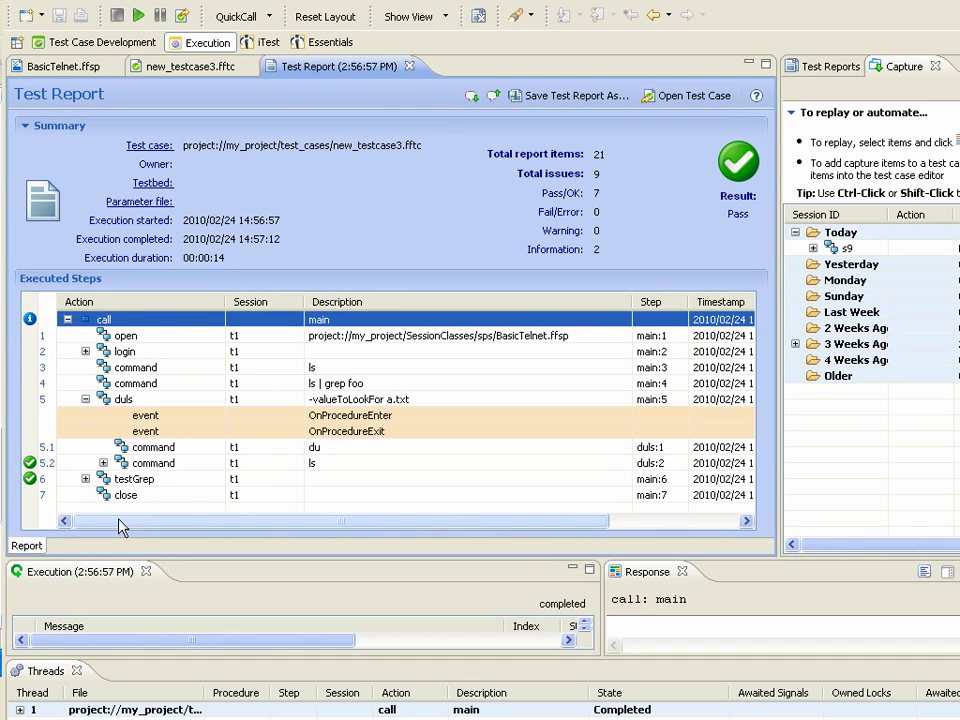
click(102, 463)
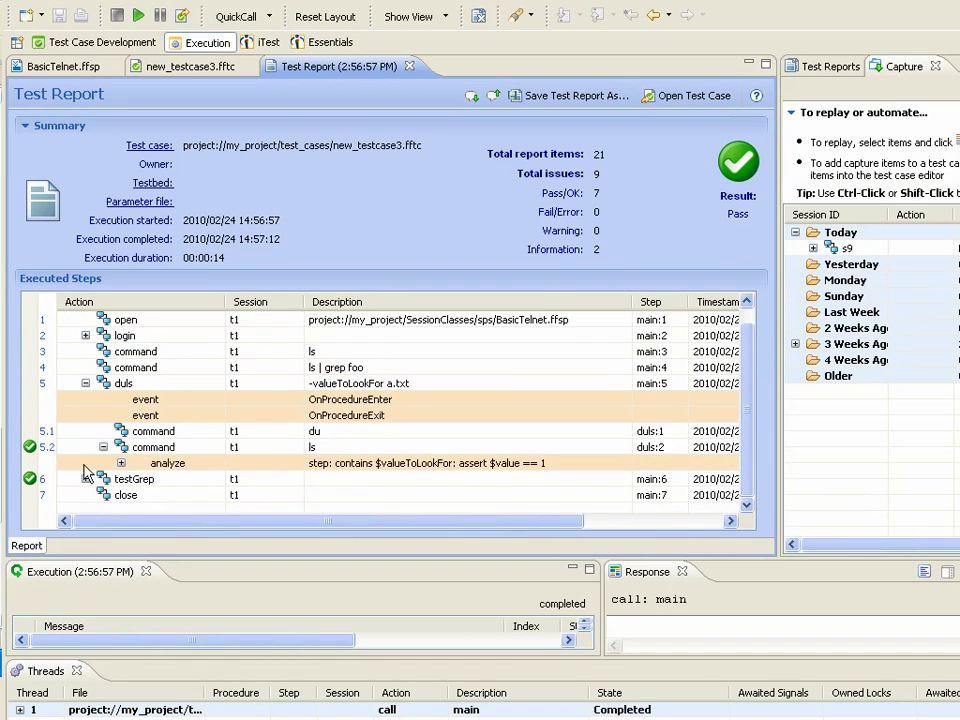
click(85, 466)
click(85, 479)
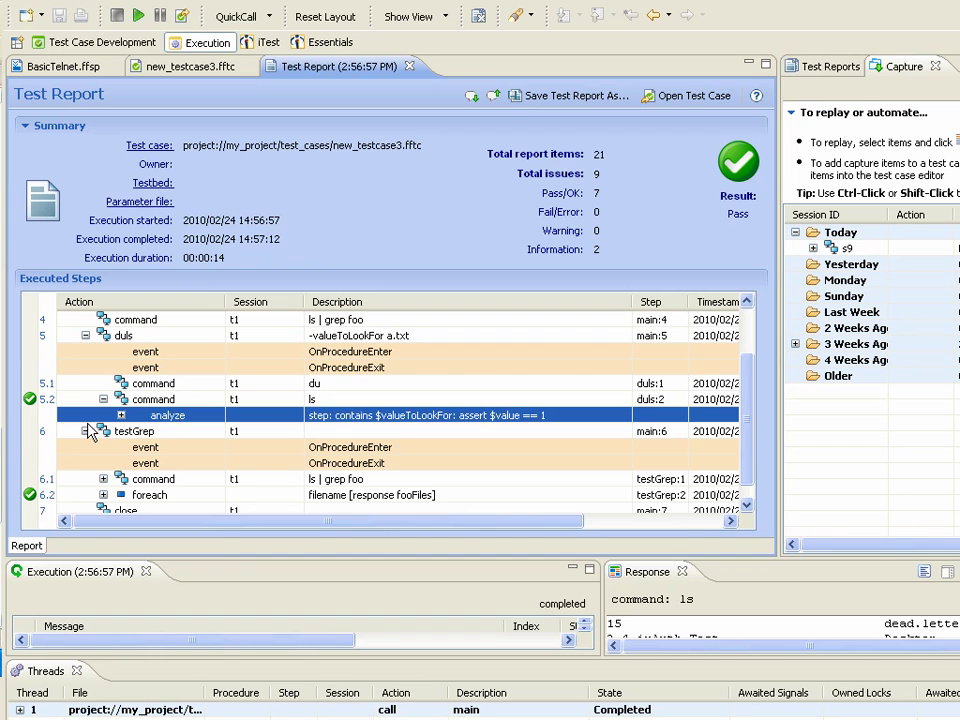
scroll(91, 415, up, 1)
click(86, 431)
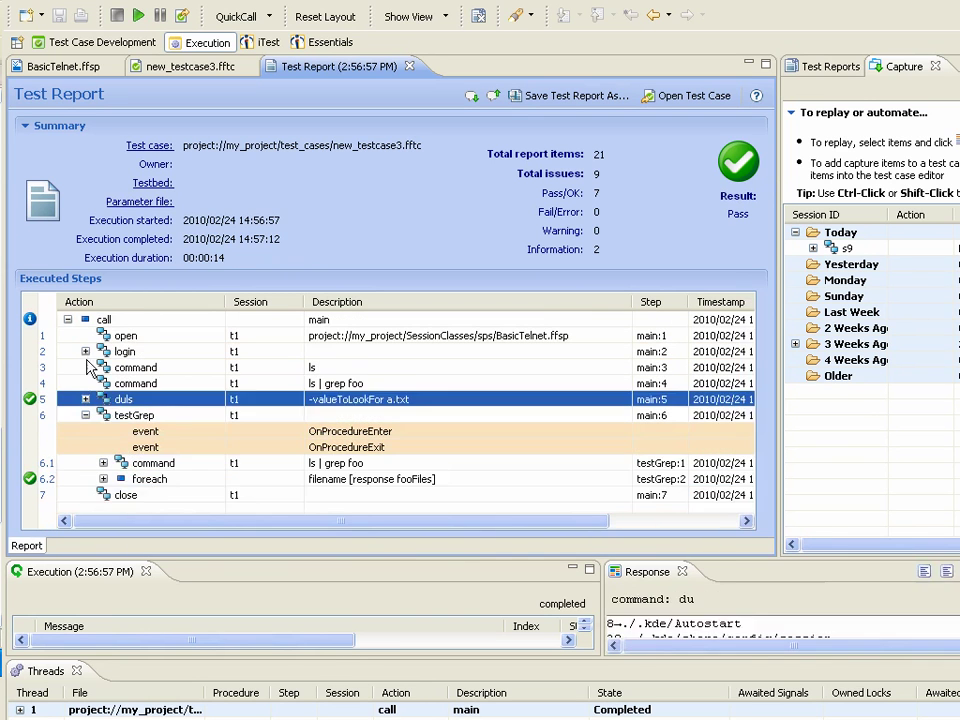
Review the login step's comment, username command, second command and return sub-steps.
click(85, 351)
click(84, 399)
click(83, 415)
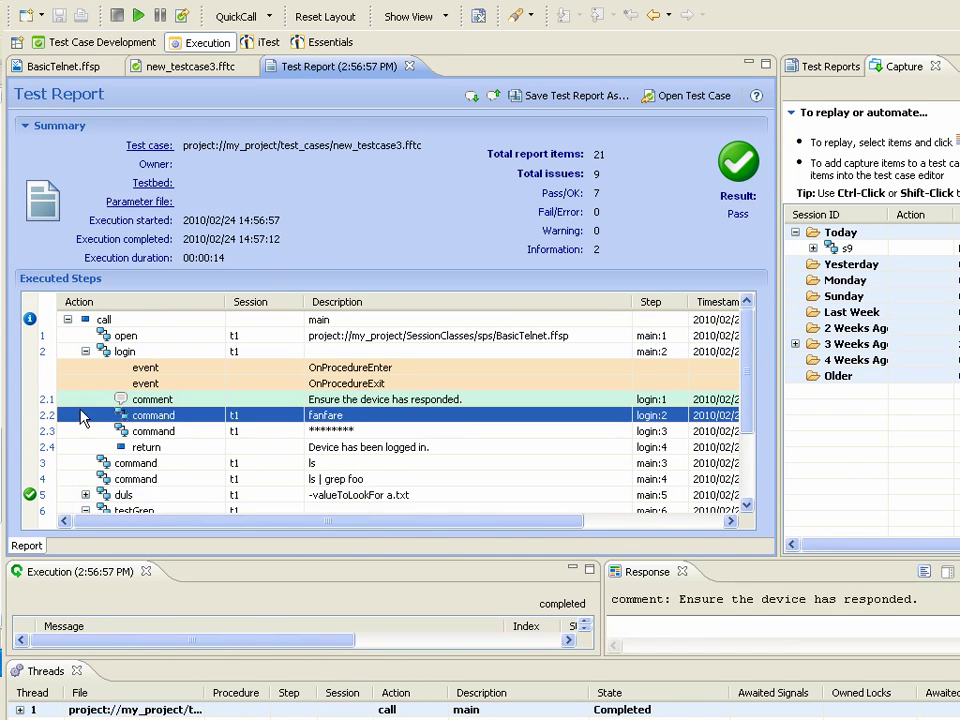
scroll(79, 430, down, 1)
click(82, 396)
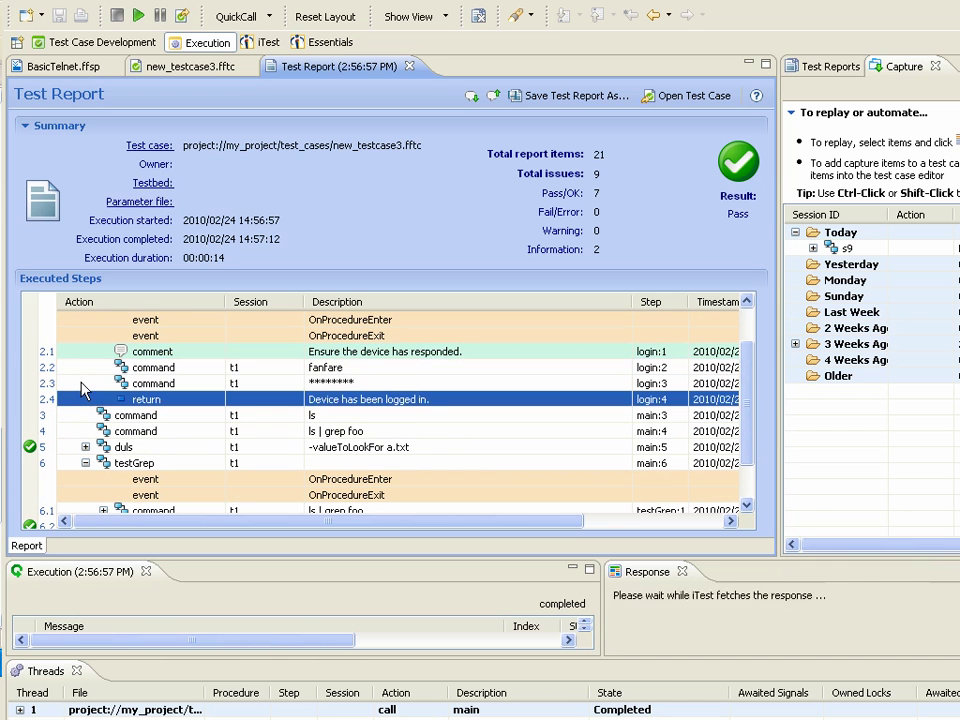
click(79, 383)
click(79, 351)
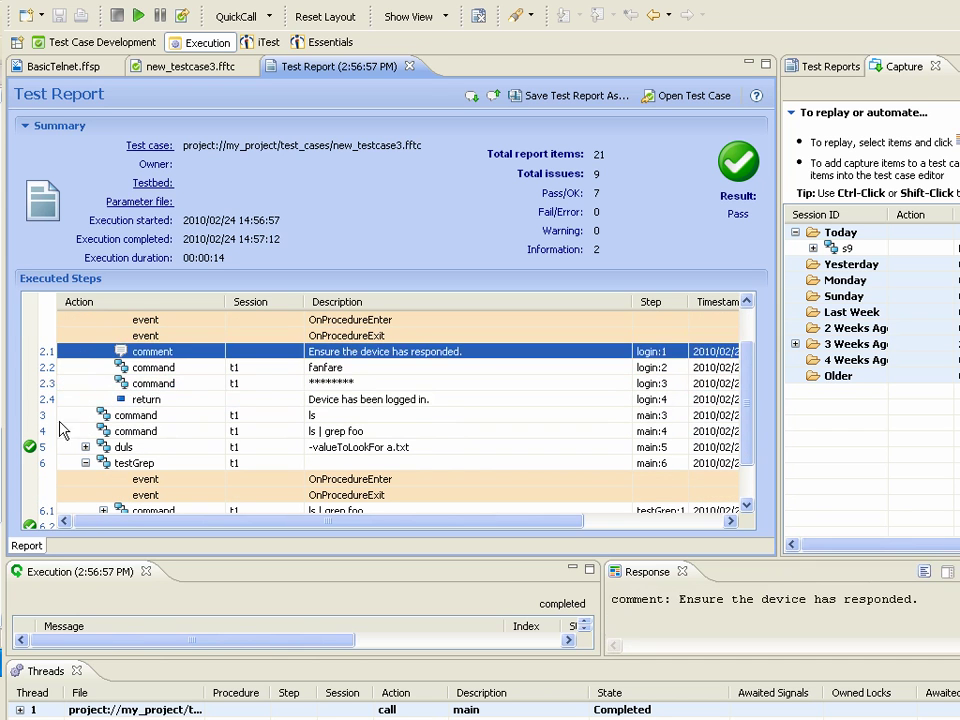
Re-expand duls and inspect its ls and du command steps.
click(63, 415)
click(85, 447)
scroll(90, 430, down, 1)
click(83, 415)
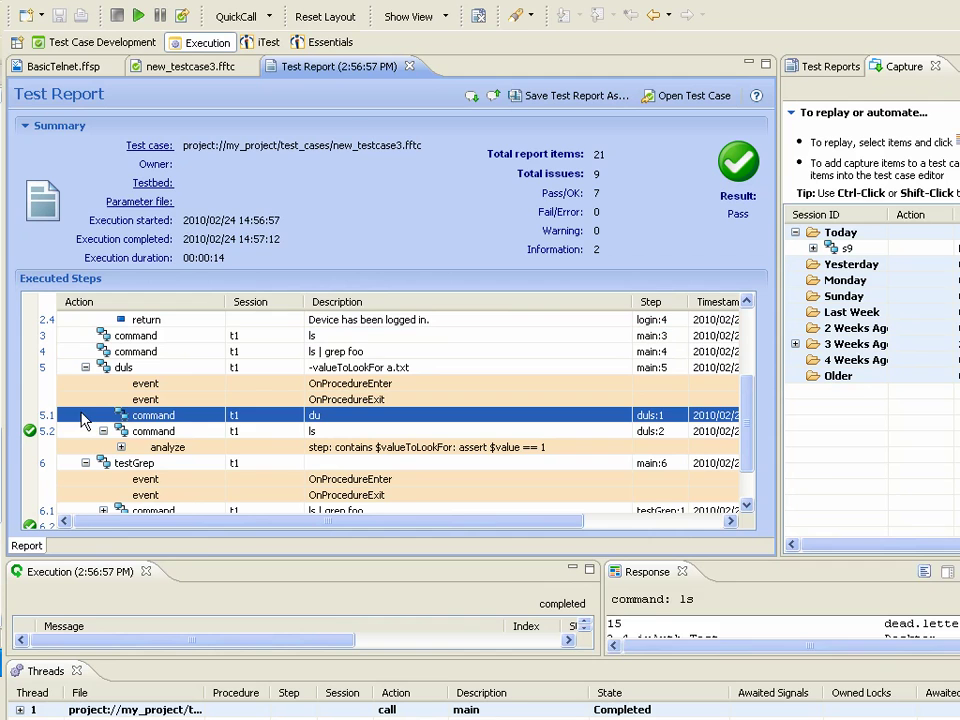
Close the Test Report to return to the seven-step new_testcase3.fftc test case.
click(409, 66)
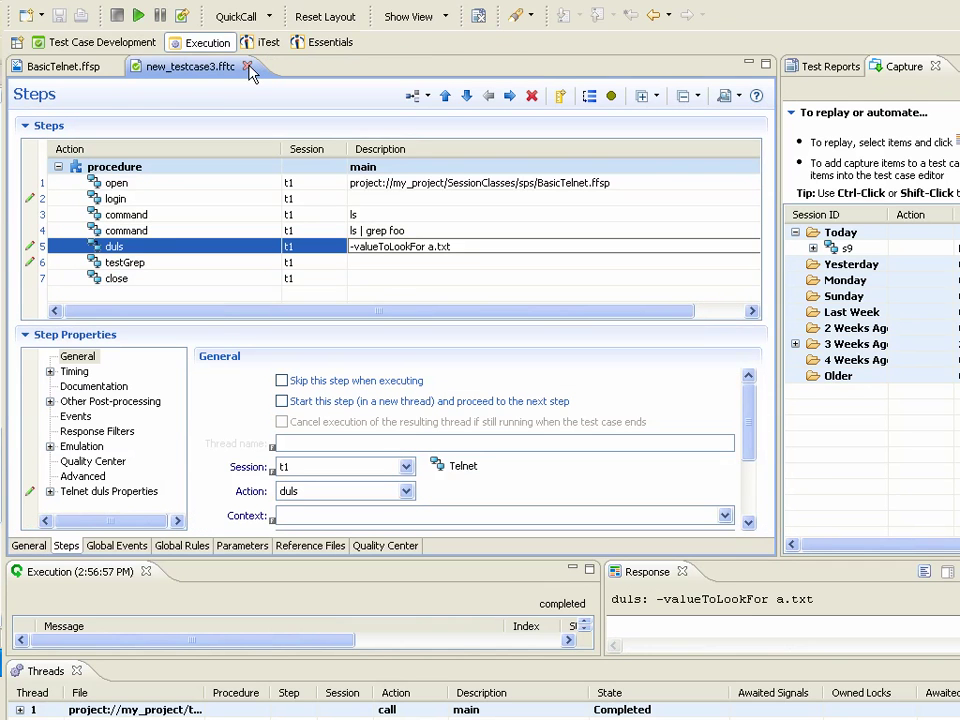